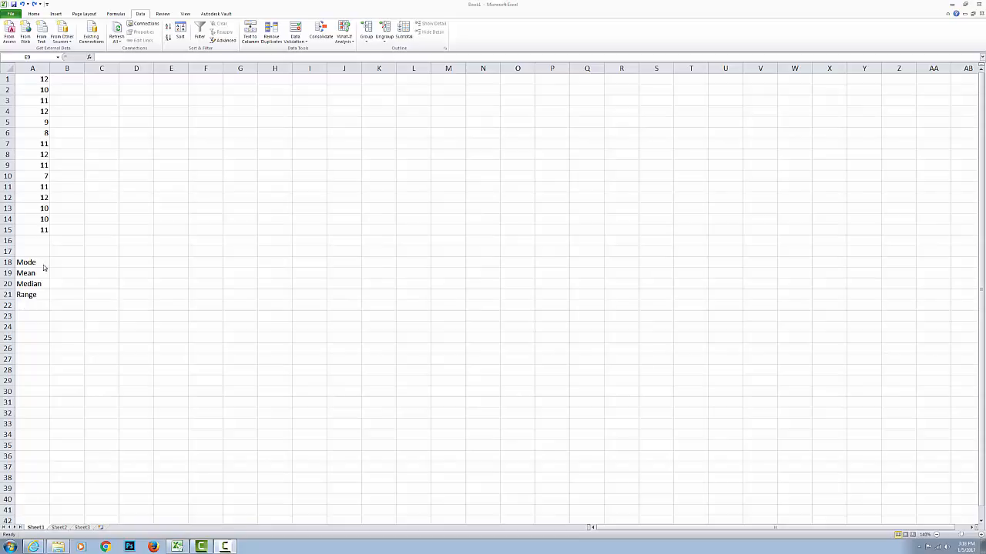
- Add the label "Std. Dev." in cell A22, below the Range label
left_click(42, 306)
type("S")
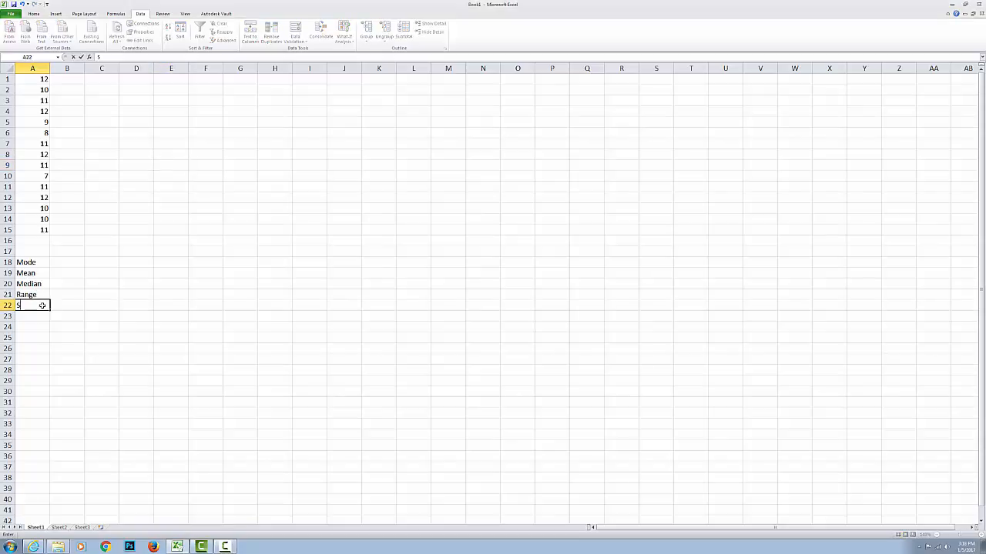
type("td. Dev.")
left_click(62, 308)
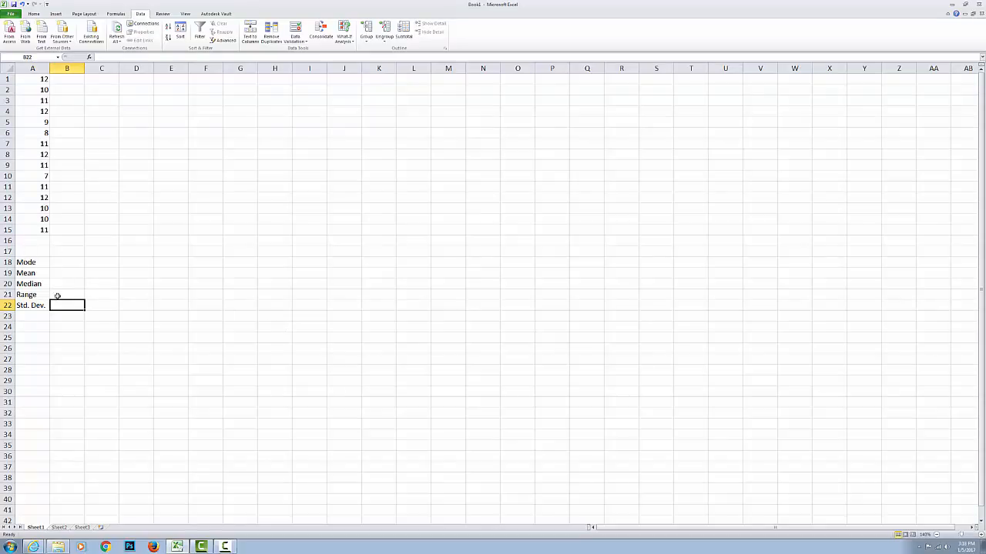
left_click(219, 176)
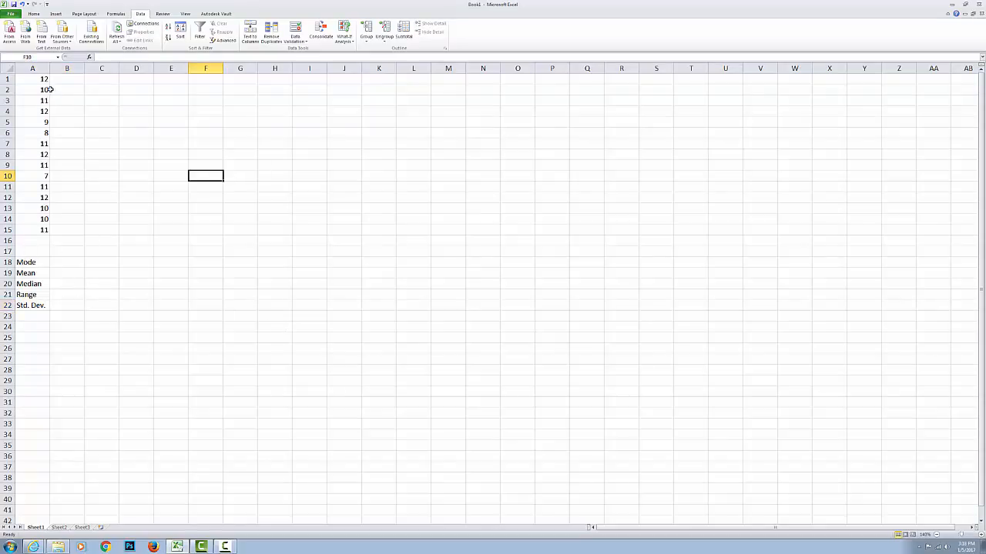
- Sort the data values in A1:A15 from smallest to largest
left_click_drag(43, 80, 39, 227)
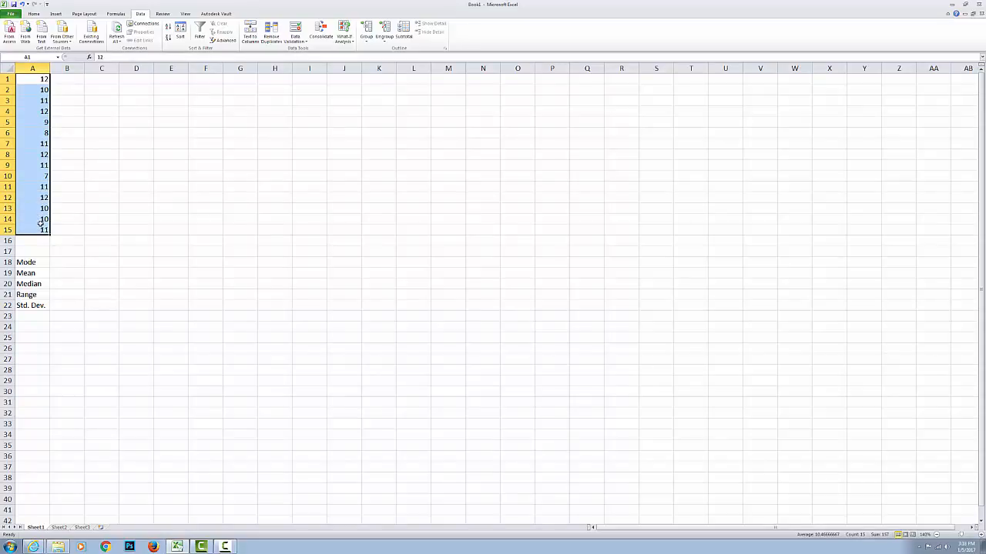
right_click(35, 122)
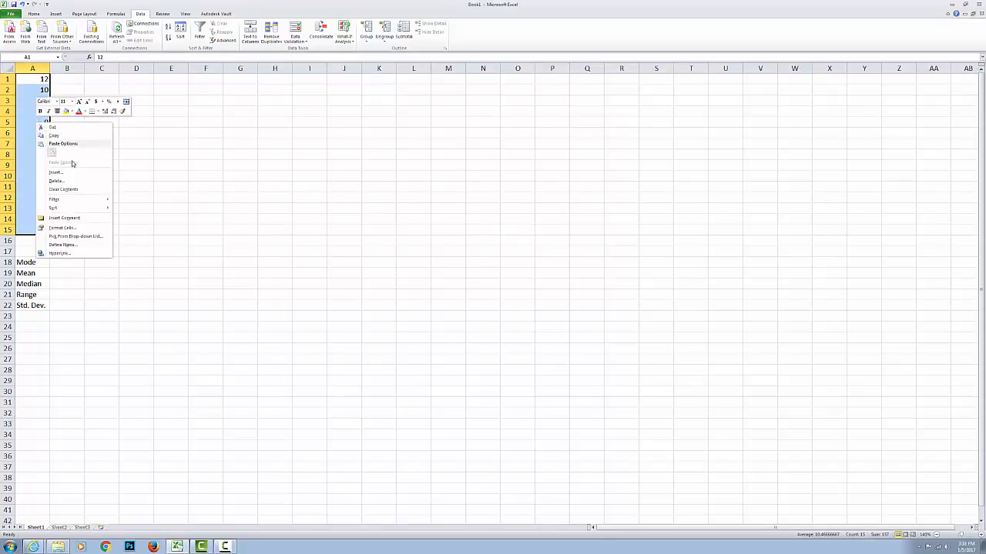
mouse_move(81, 209)
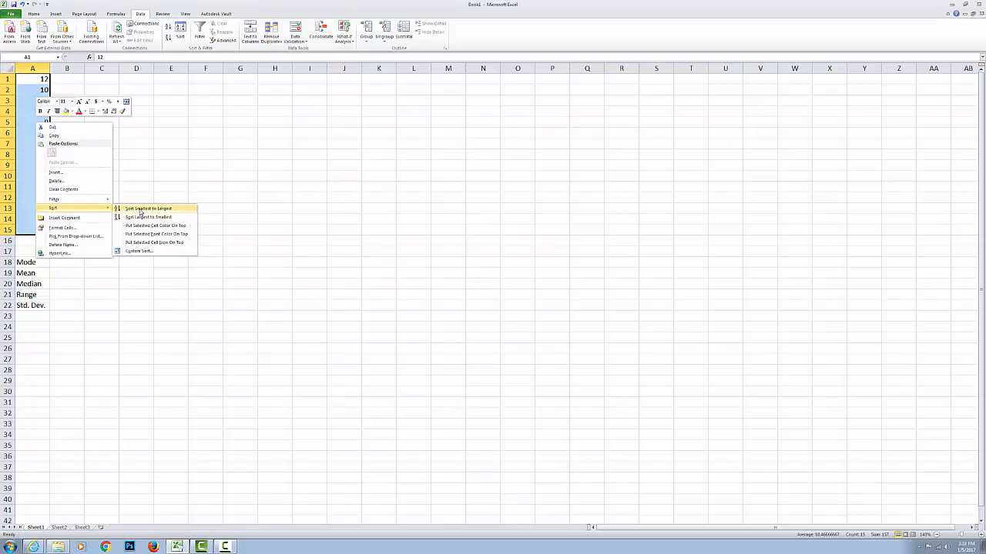
left_click(140, 211)
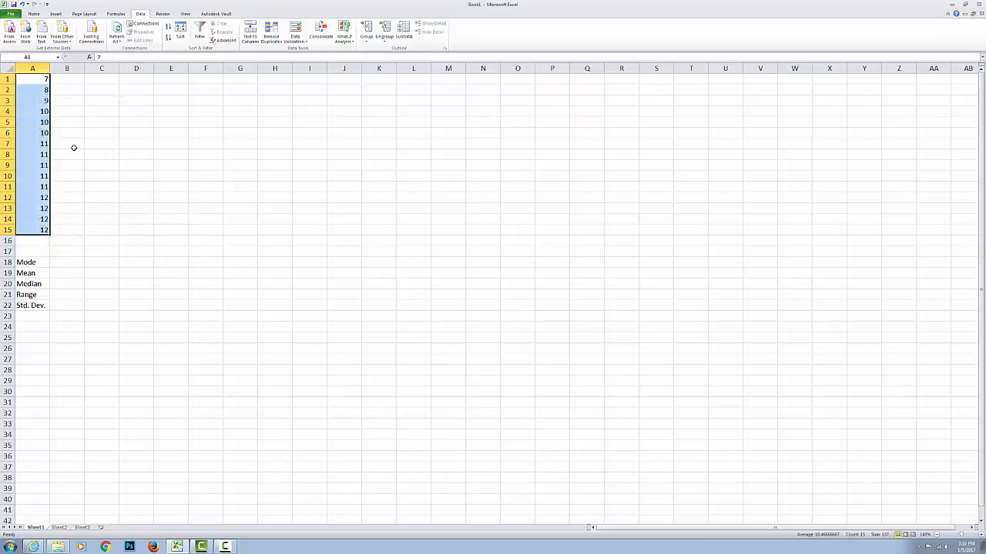
left_click(74, 147)
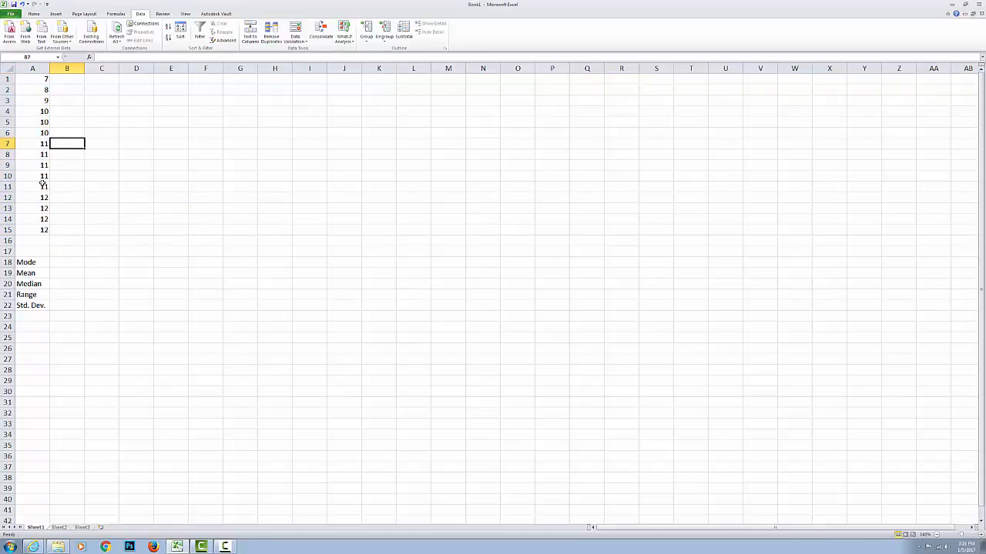
- Fill in the statistics beside their labels: 11 for Mode in B18, 11 for Median in B20 and 5 for Range in B21
left_click(65, 262)
type("11")
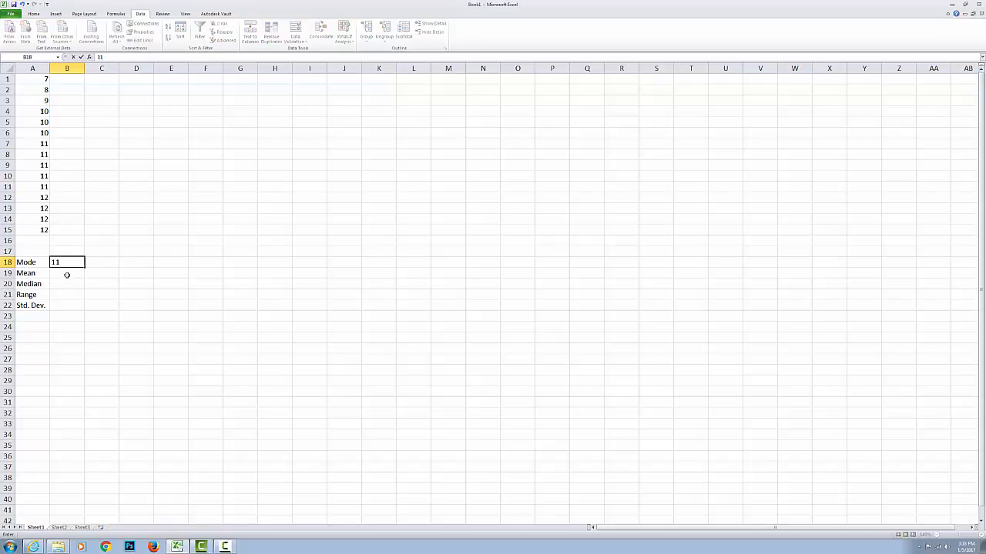
left_click(63, 288)
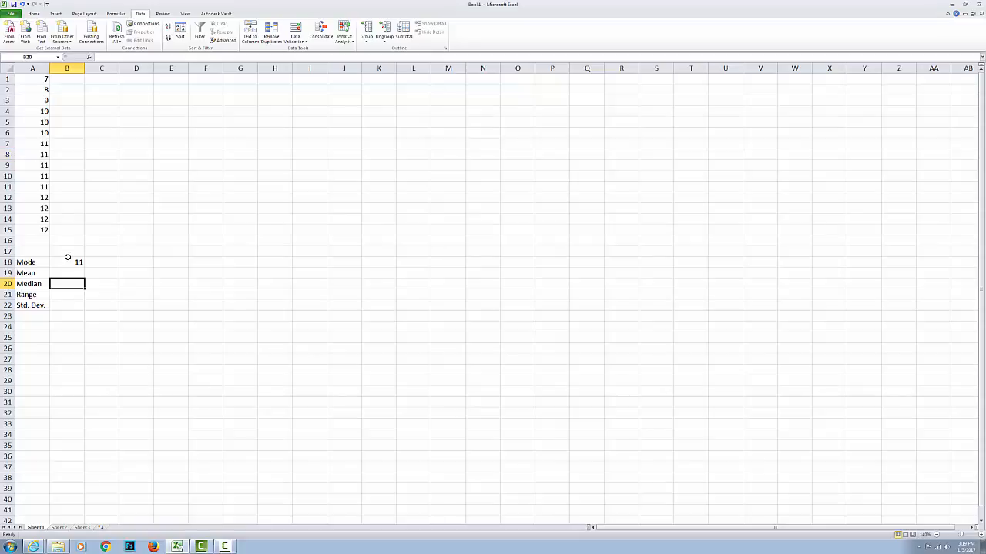
type("11")
key("Return")
type("5")
left_click(124, 280)
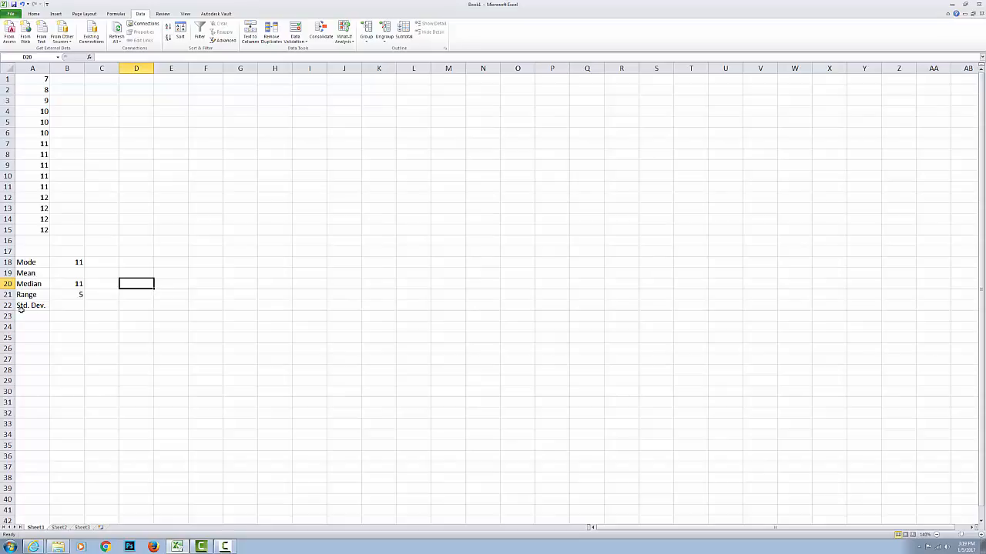
- Calculate the mean in cell B19 with the AVERAGE function over A1:A15
left_click(68, 273)
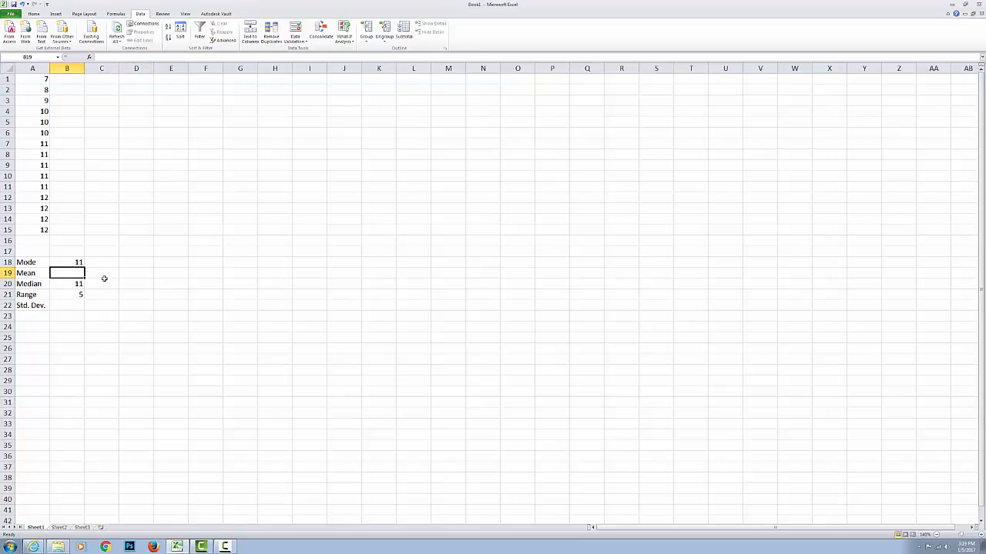
type("=")
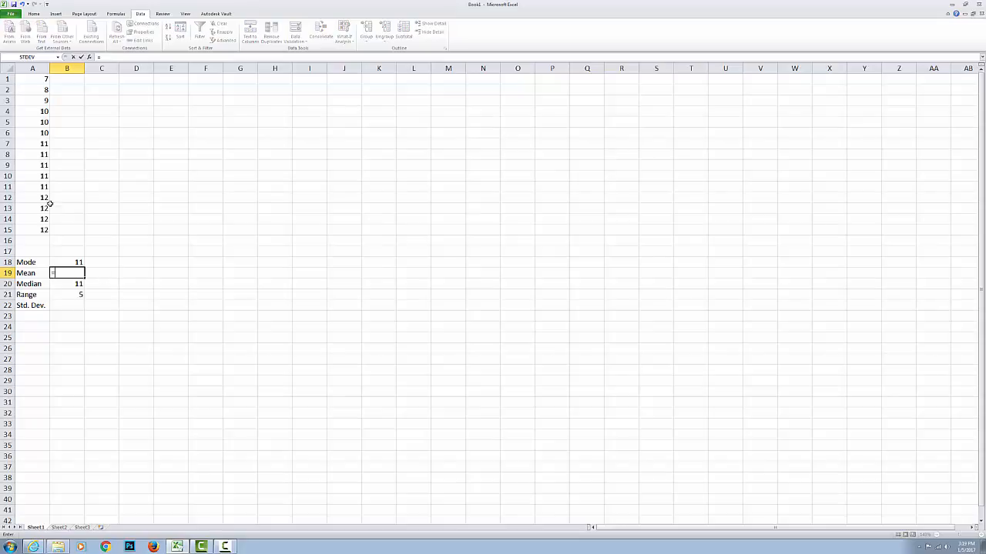
left_click(58, 58)
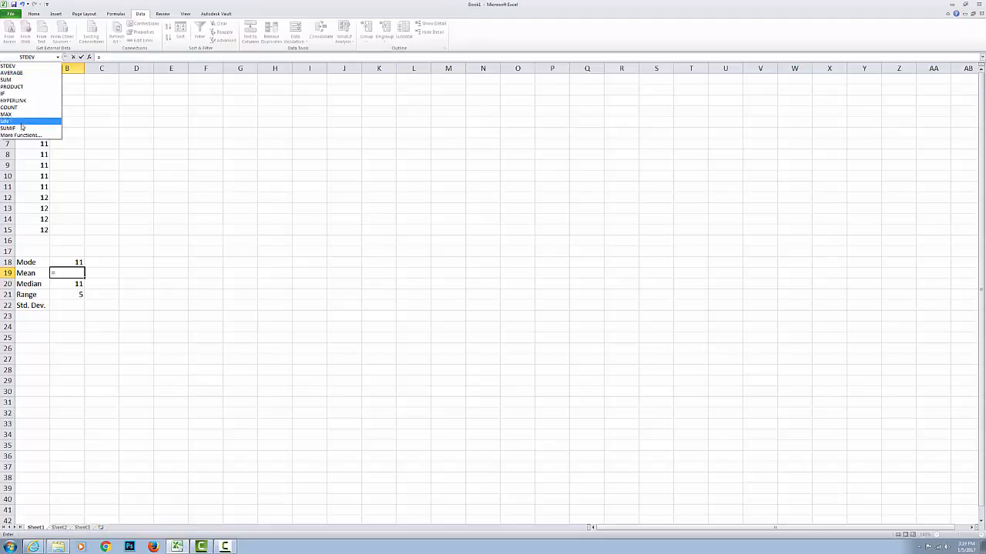
left_click(20, 74)
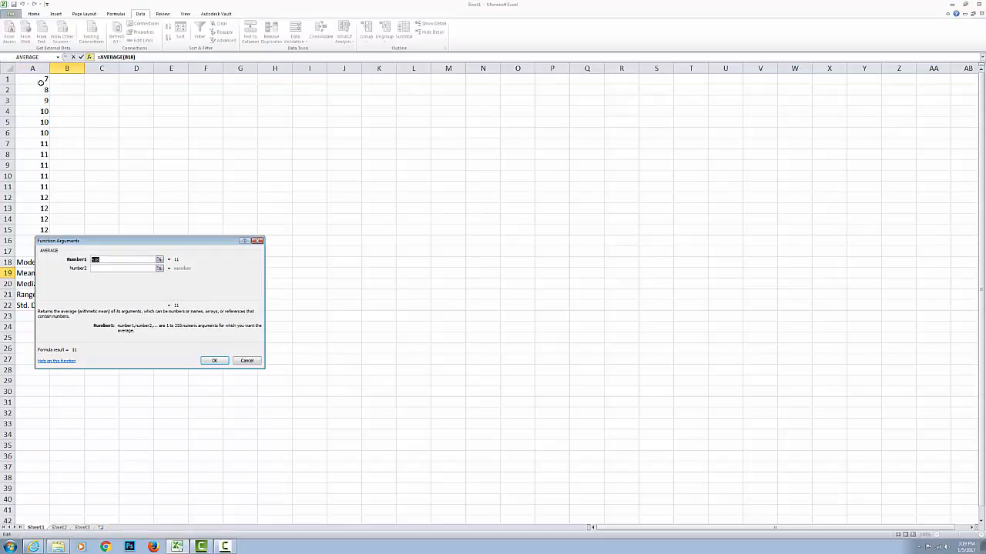
left_click_drag(42, 79, 34, 230)
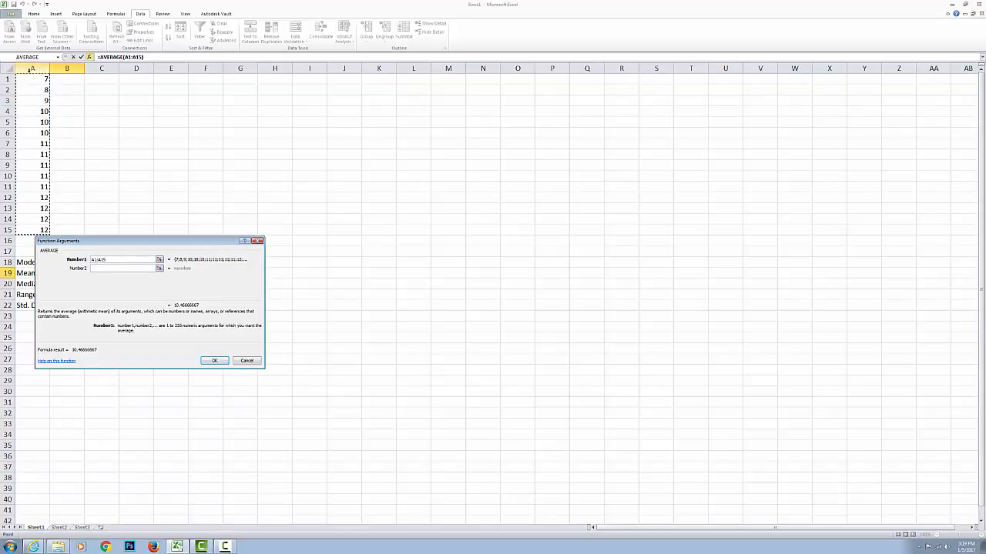
left_click(214, 360)
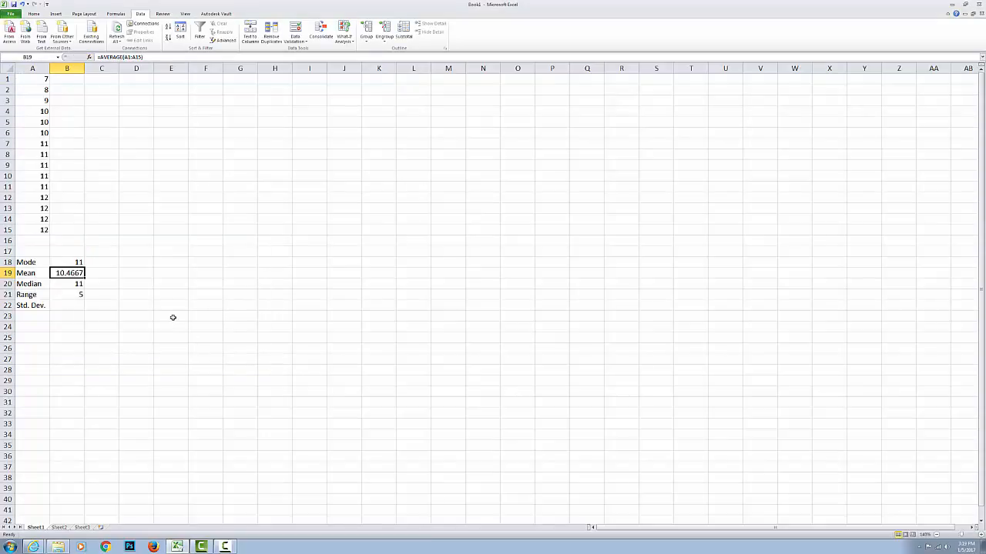
- Calculate the standard deviation in cell B22 by inserting the STDEV function over A1:A15
left_click(68, 305)
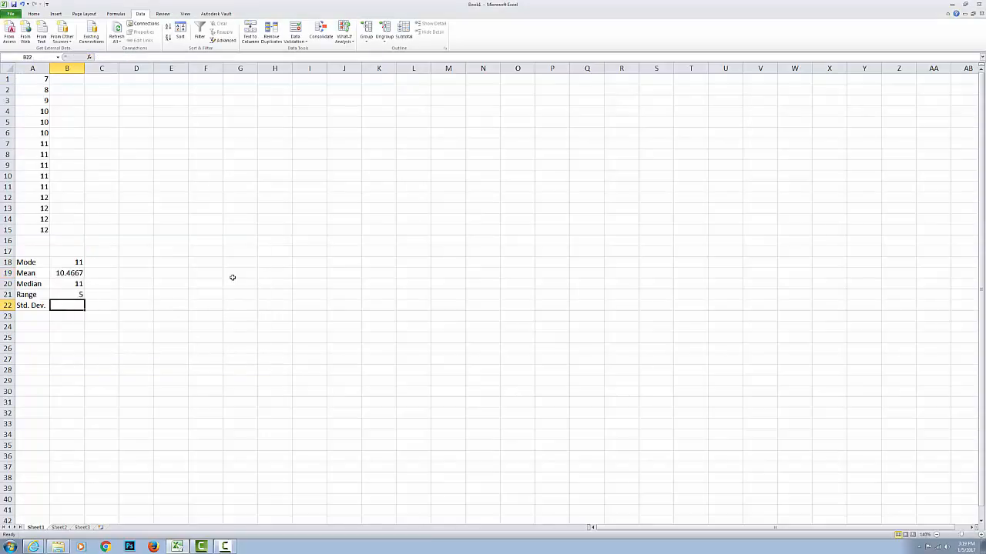
type("=")
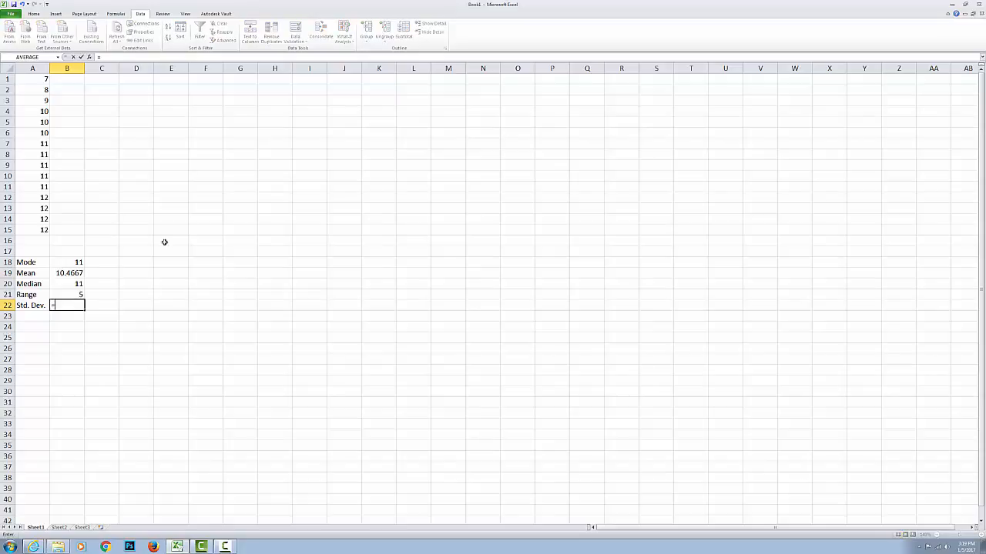
left_click(60, 57)
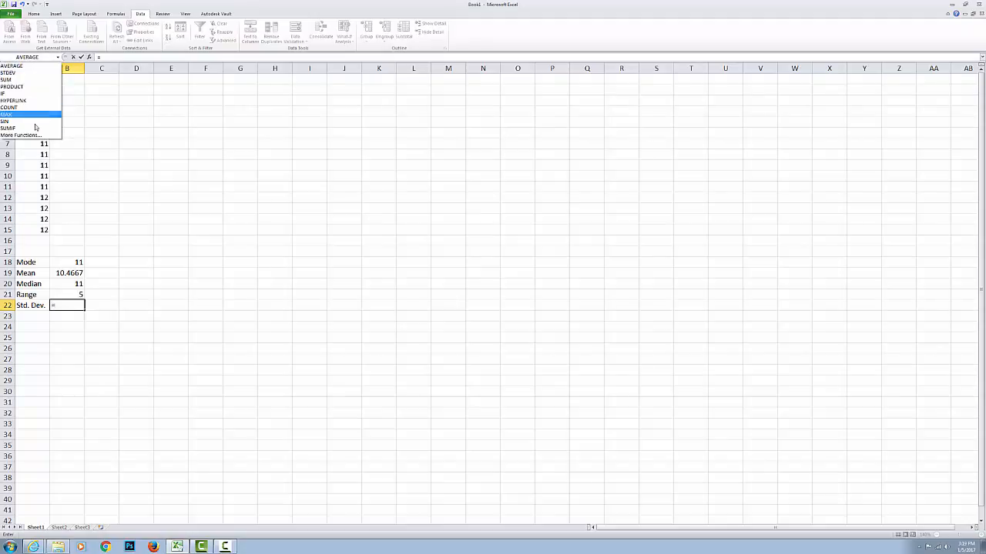
left_click(32, 136)
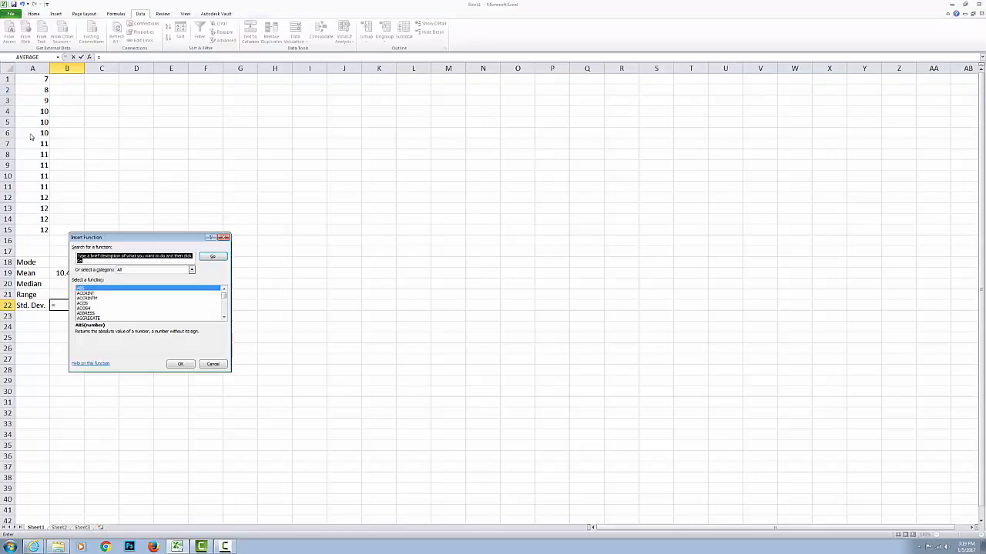
left_click_drag(224, 299, 224, 312)
left_click(224, 291)
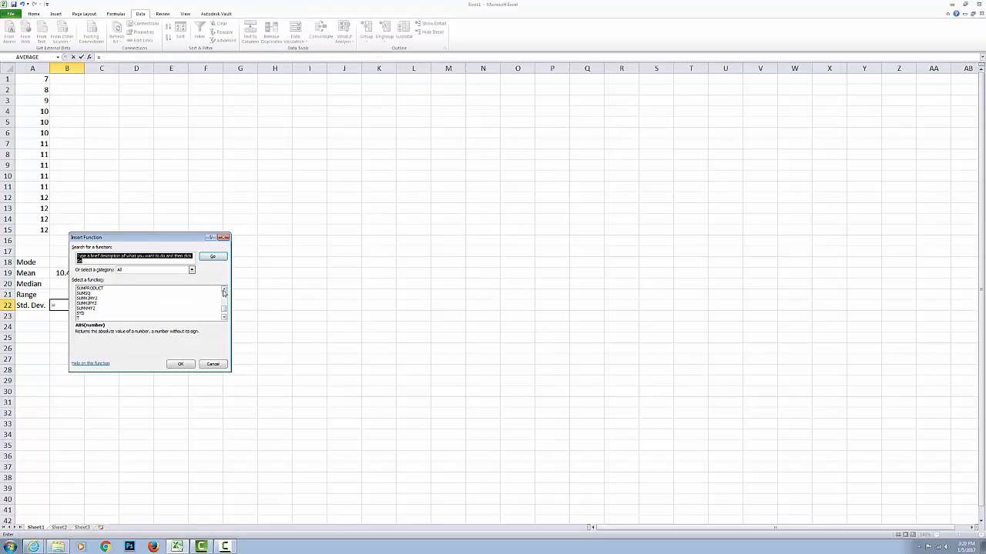
left_click(224, 290)
left_click(224, 290)
left_click(224, 291)
left_click(224, 290)
left_click(224, 290)
left_click(224, 290)
left_click(224, 290)
left_click(224, 291)
left_click(224, 291)
left_click(224, 290)
left_click(224, 291)
left_click(225, 290)
left_click(225, 291)
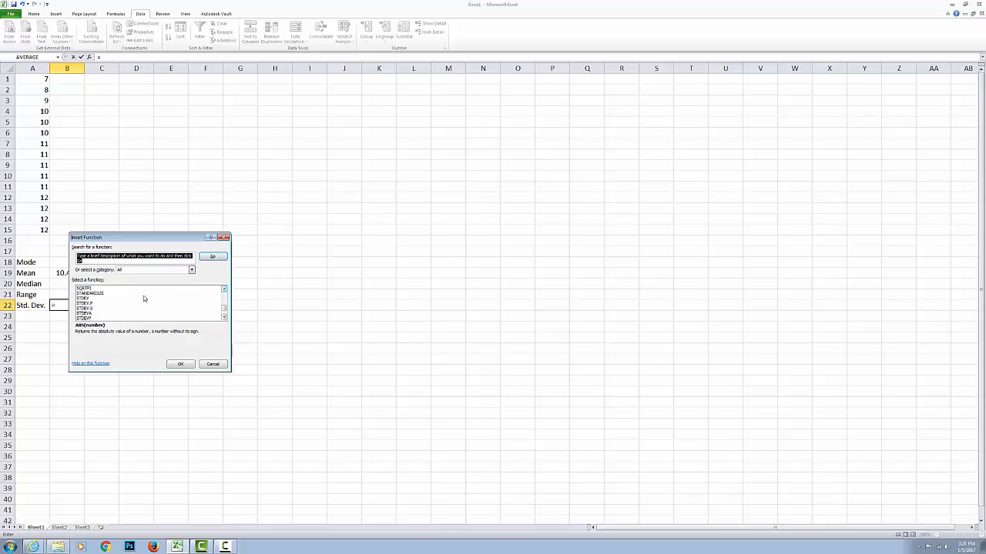
left_click(85, 299)
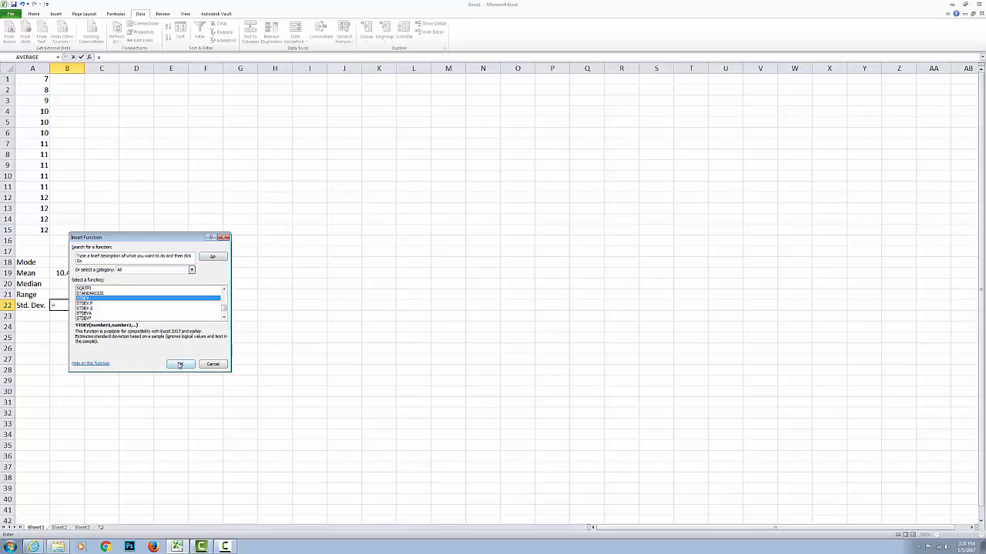
left_click(179, 365)
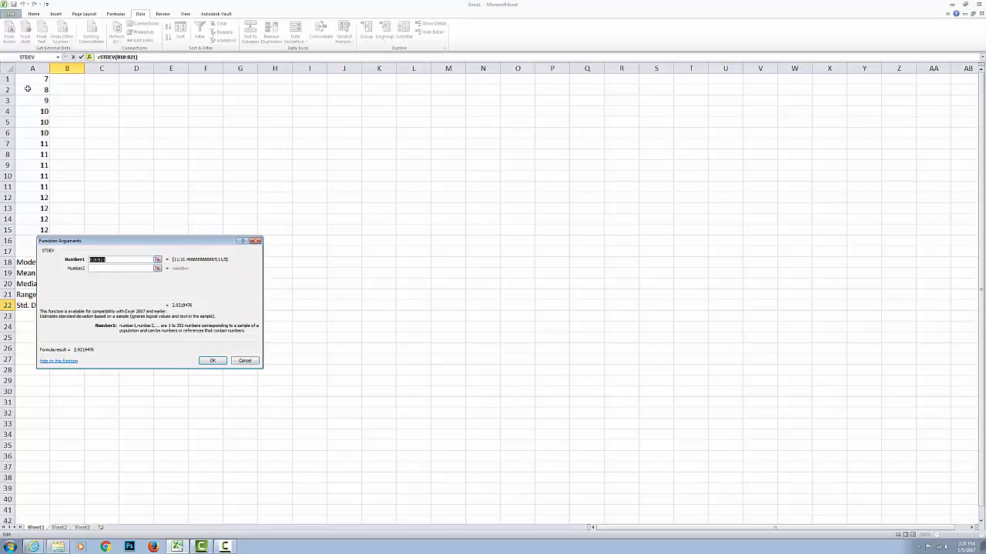
left_click_drag(40, 79, 42, 229)
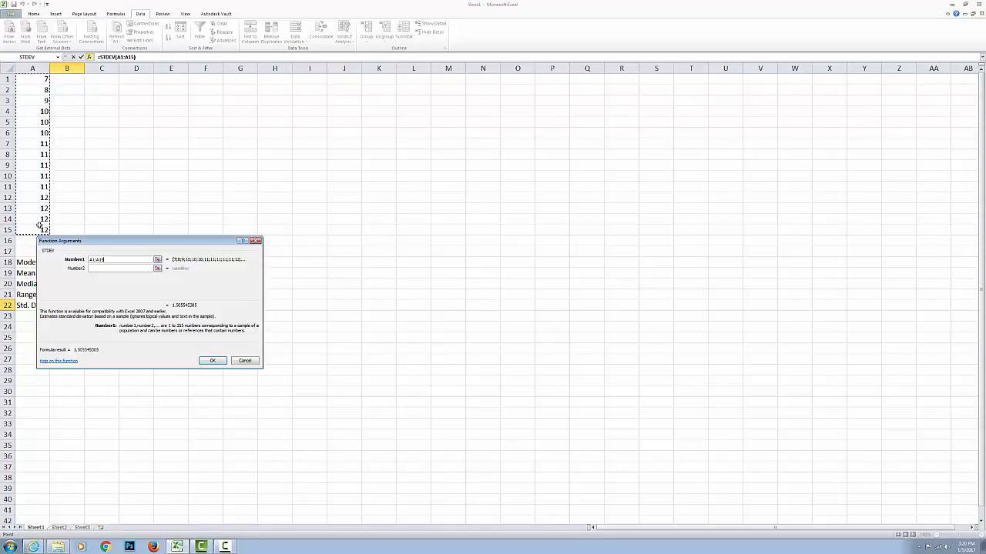
left_click(214, 361)
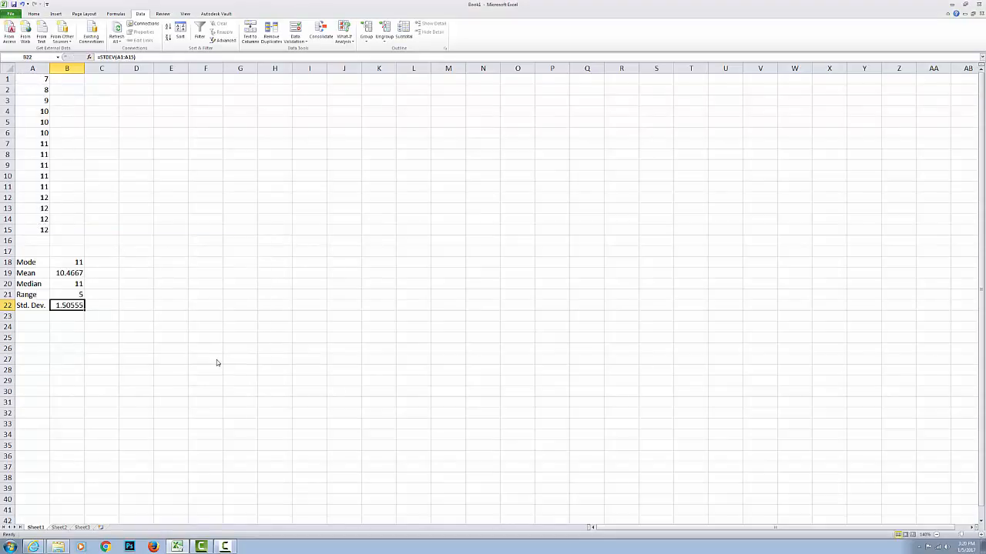
left_click(106, 313)
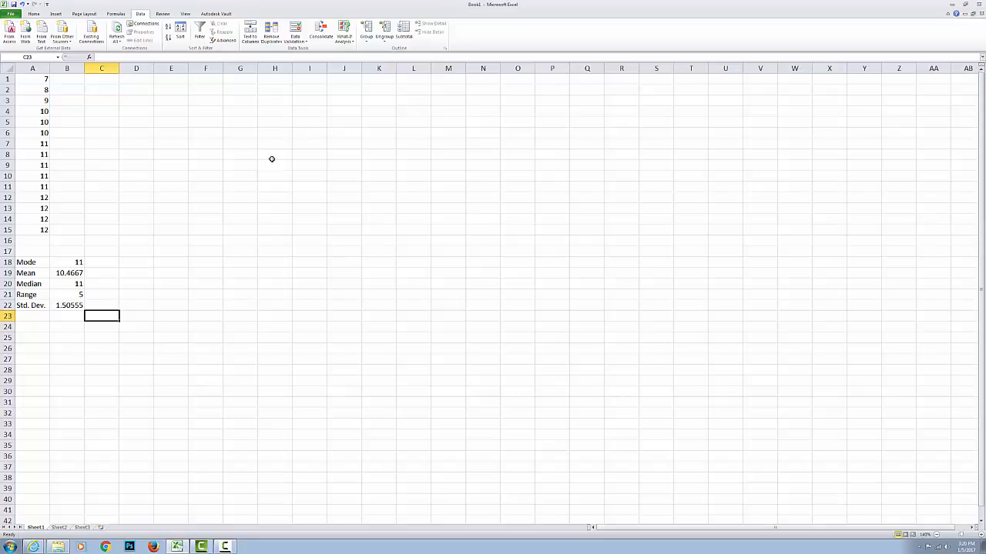
left_click(150, 177)
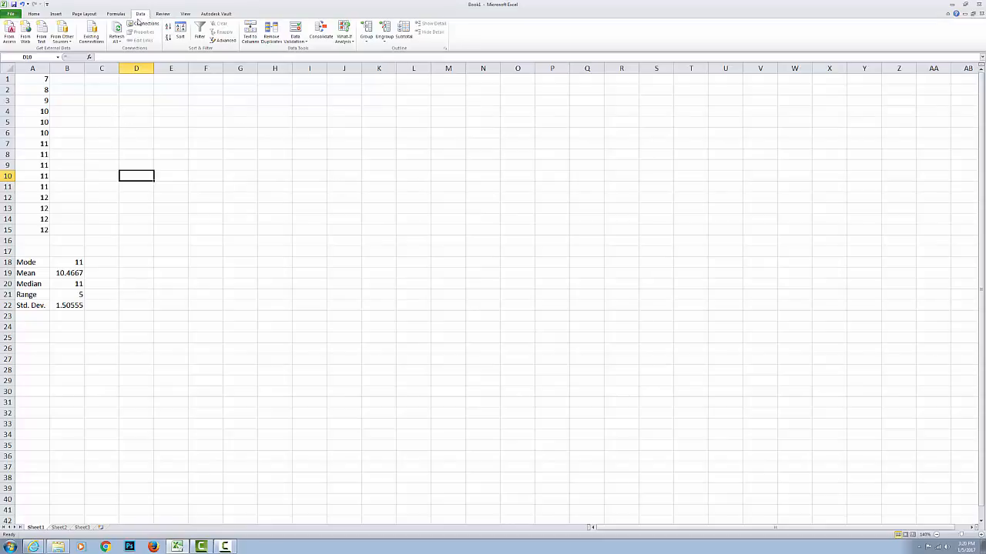
left_click(34, 14)
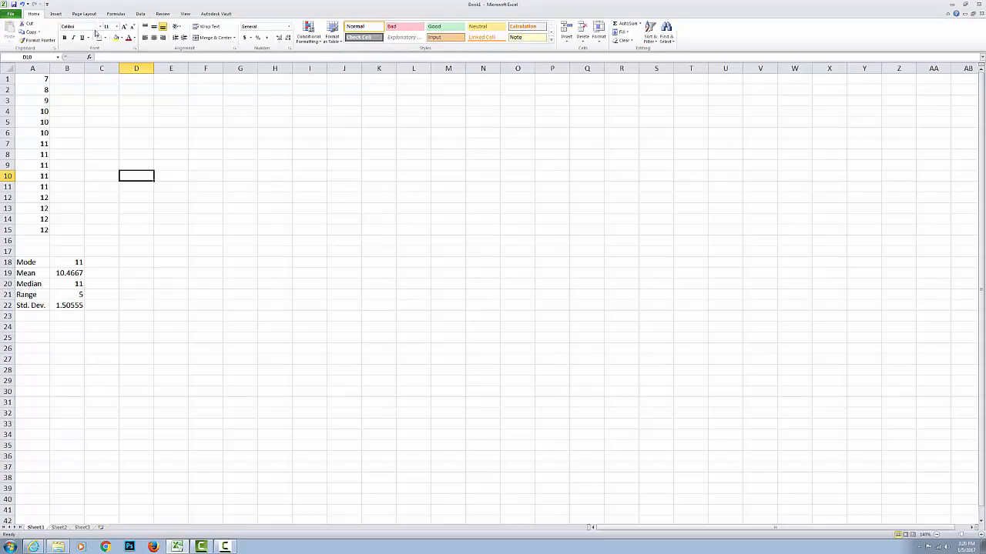
left_click(139, 13)
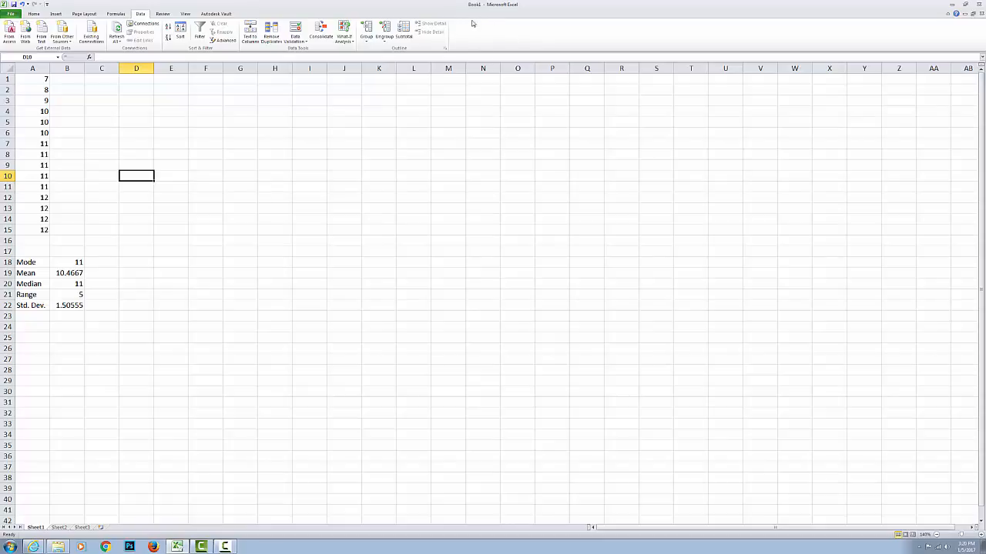
- Enable the Analysis ToolPak add-in through the Excel add-ins options
left_click(11, 15)
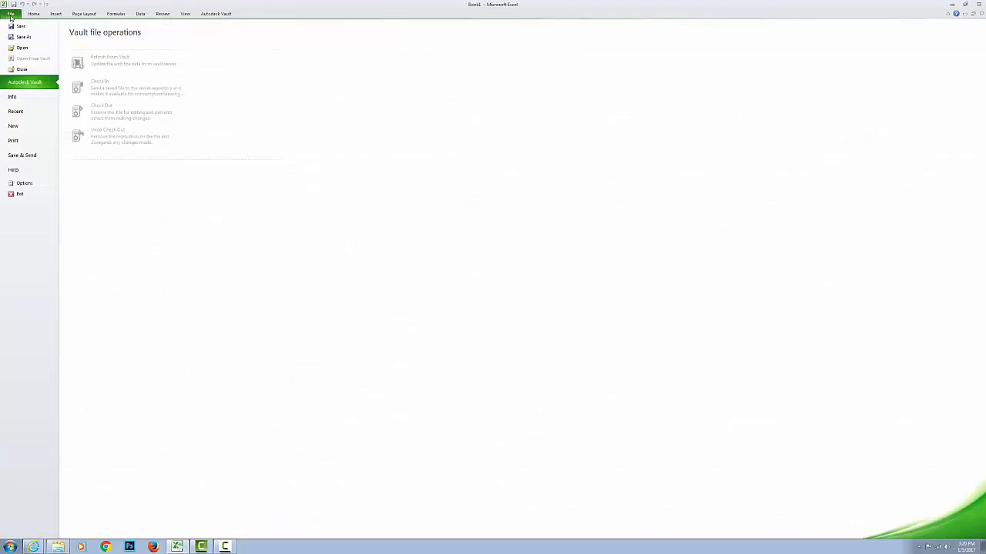
left_click(25, 183)
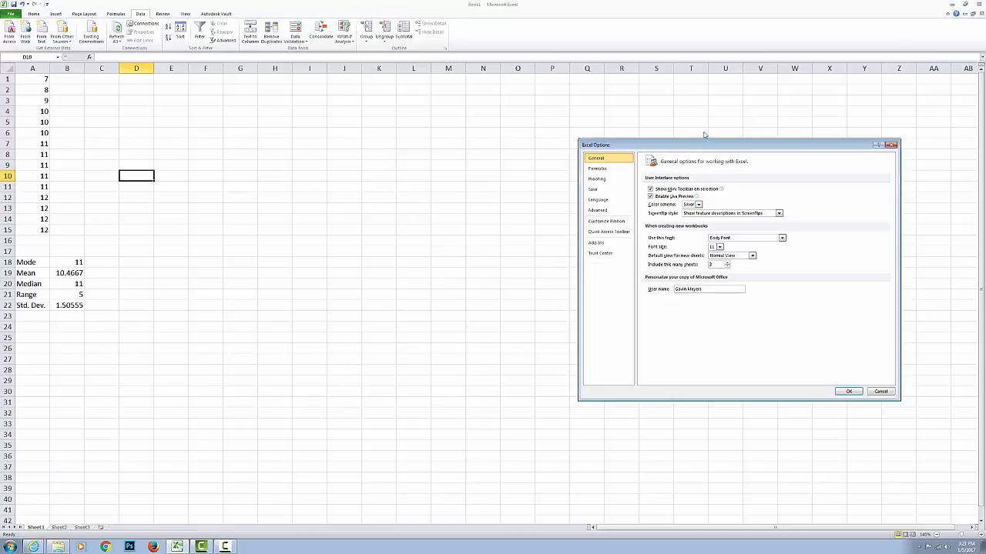
left_click_drag(696, 146, 404, 112)
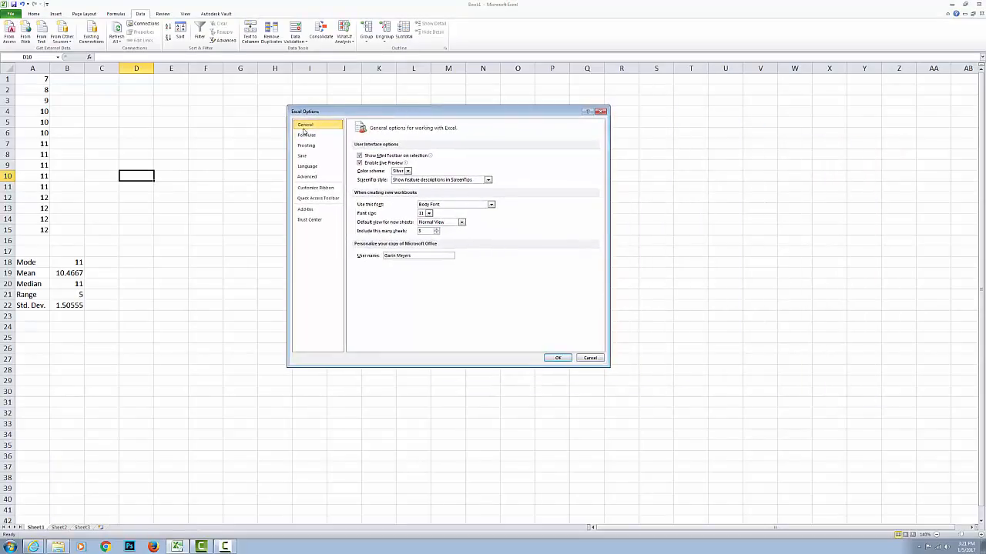
left_click(311, 211)
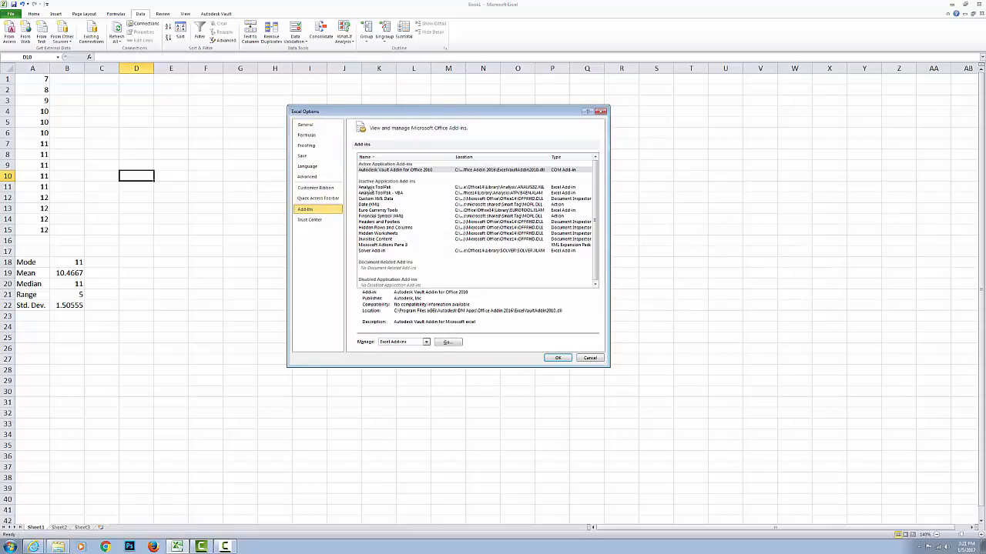
left_click(372, 188)
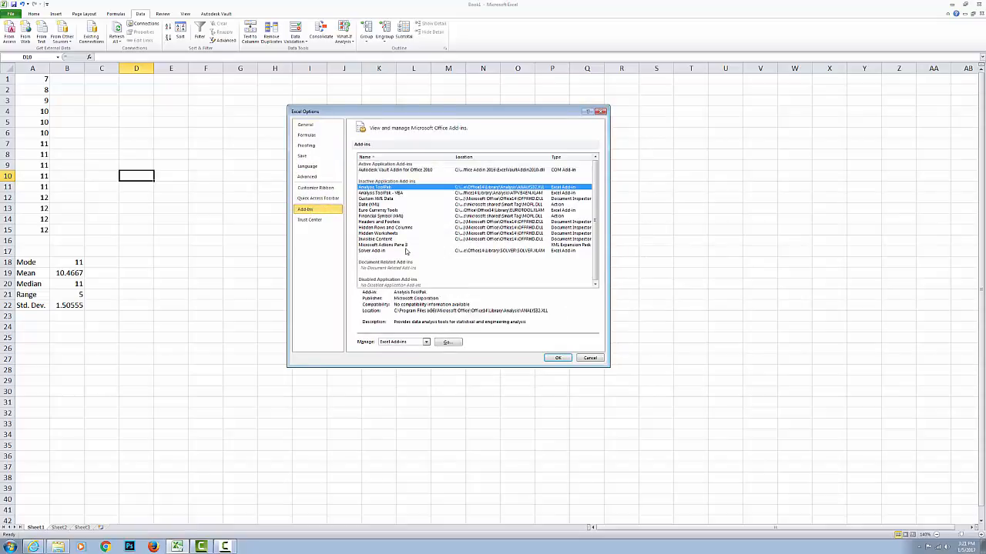
left_click(448, 343)
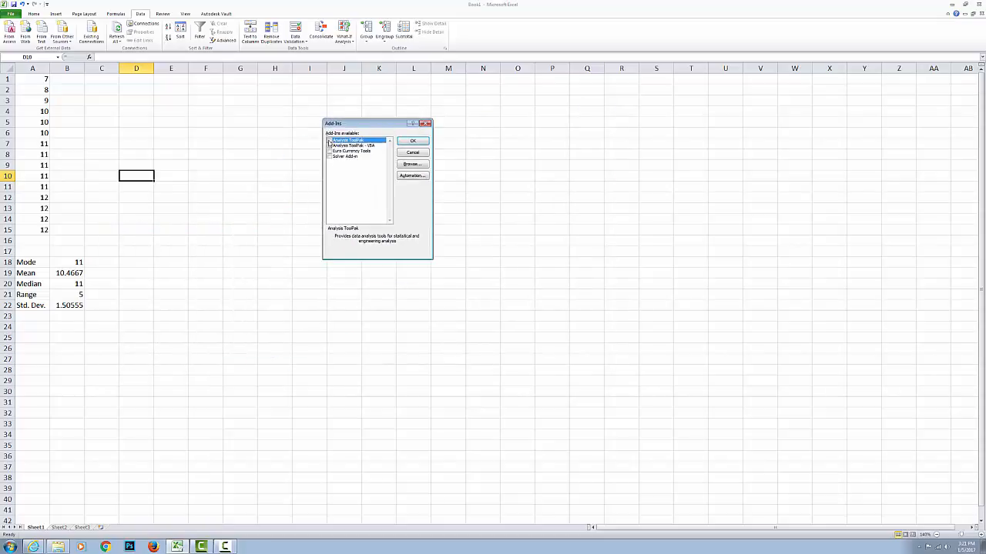
left_click(413, 141)
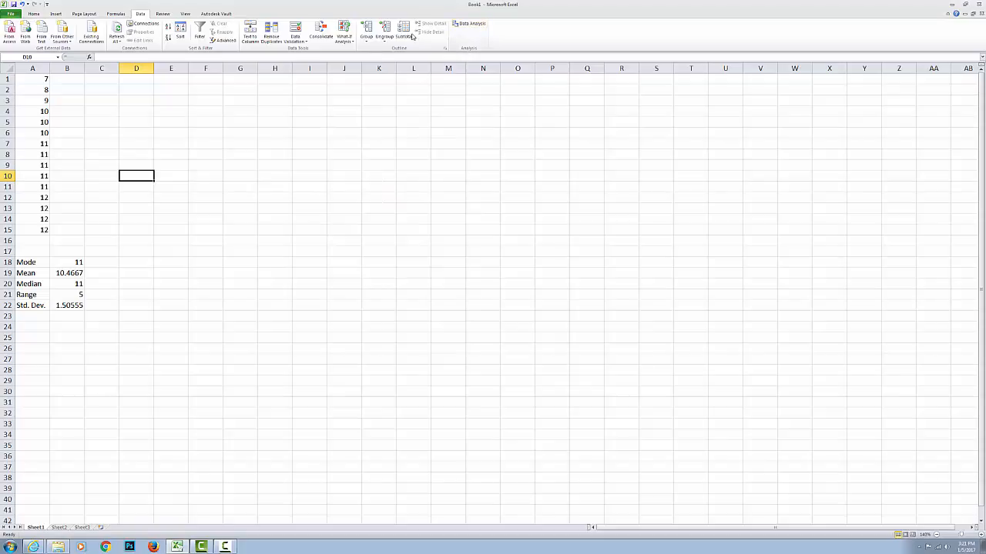
- Enter the histogram bin values 7, 8, 9, 10, 11 and 12 in cells C1:C6
scroll(105, 74, "down", 1)
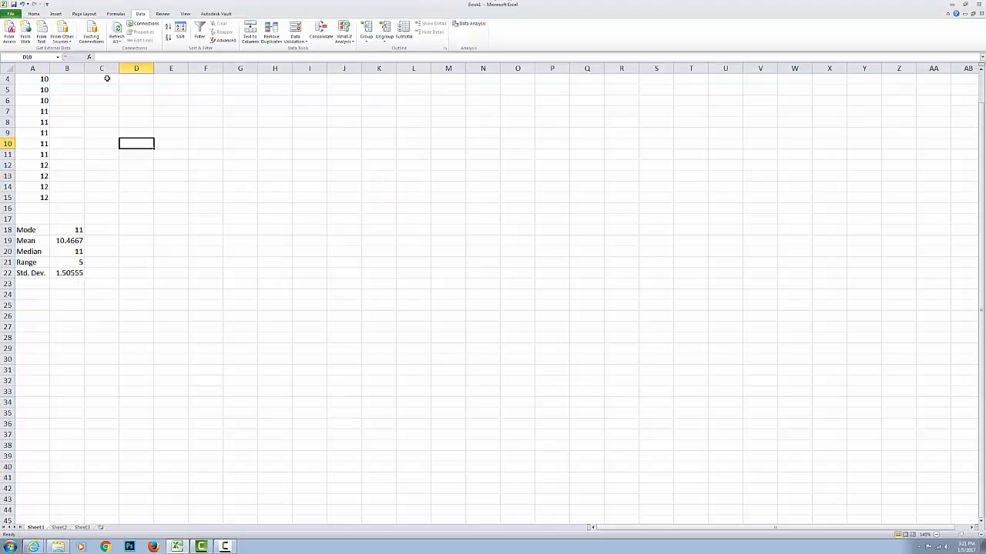
scroll(75, 116, "up", 1)
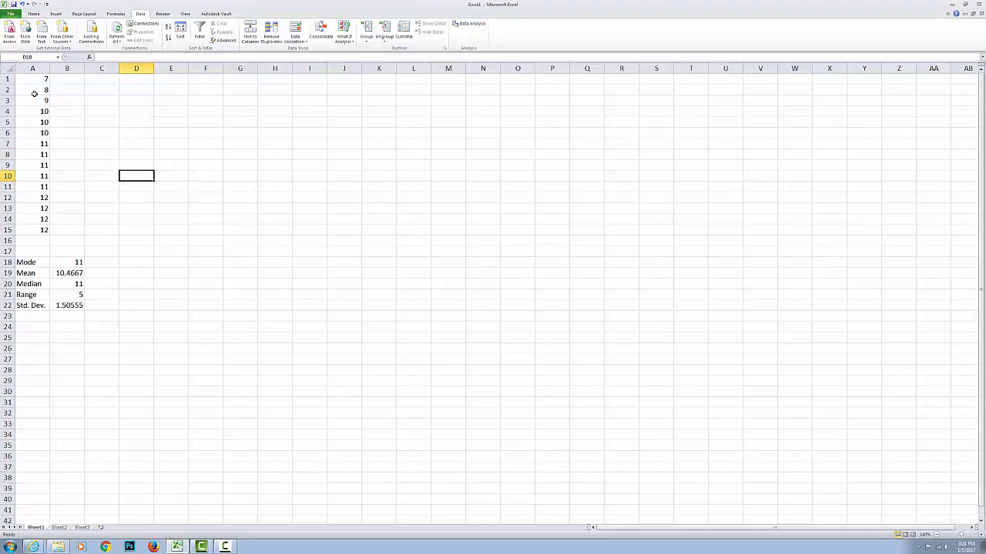
left_click(103, 81)
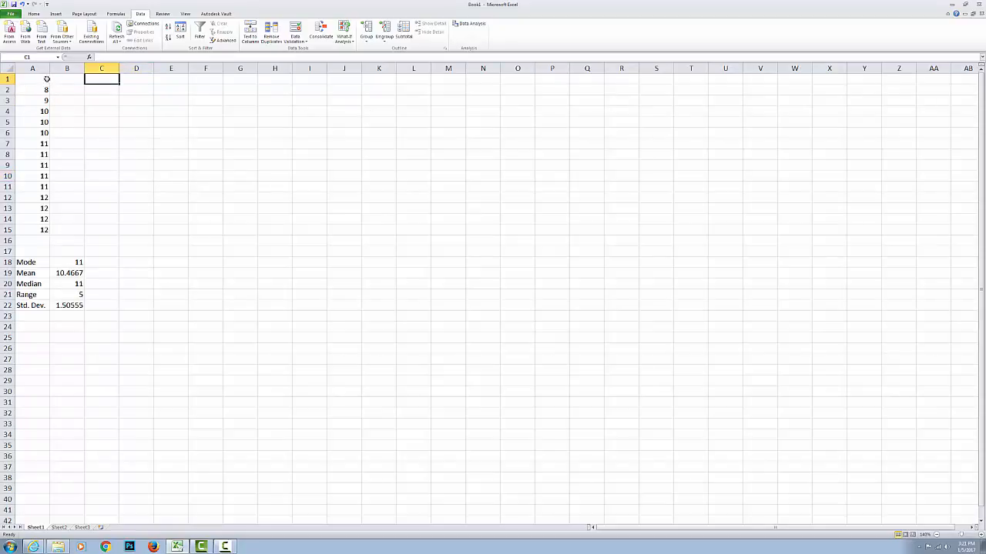
type("7")
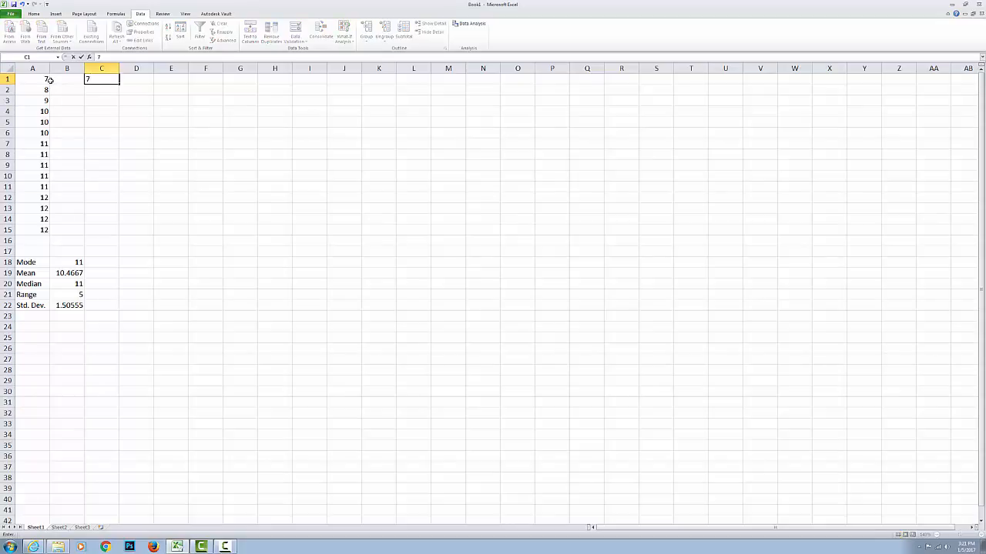
key("Return")
type("8")
key("Return")
type("9")
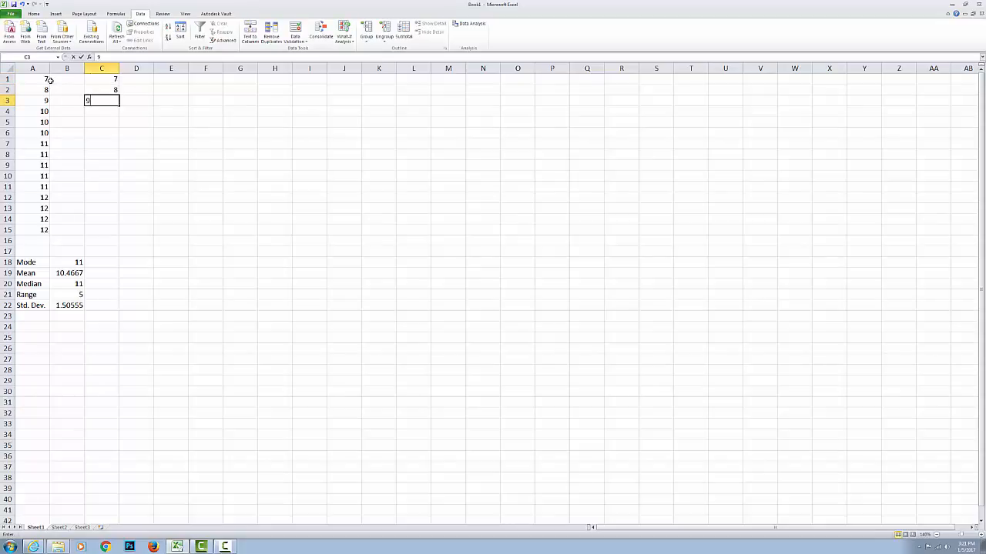
key("Return")
type("10")
key("Return")
type("11")
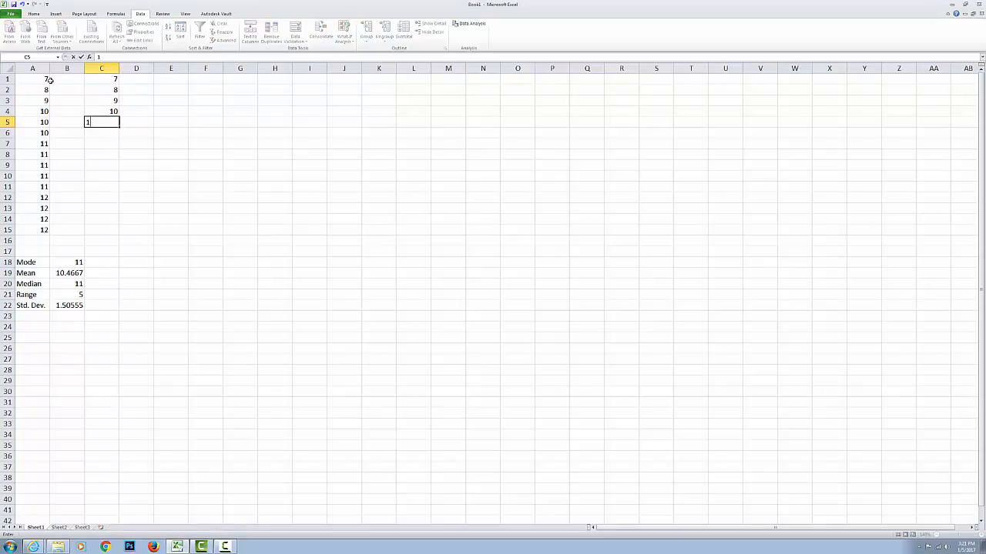
key("Return")
type("12")
key("Up")
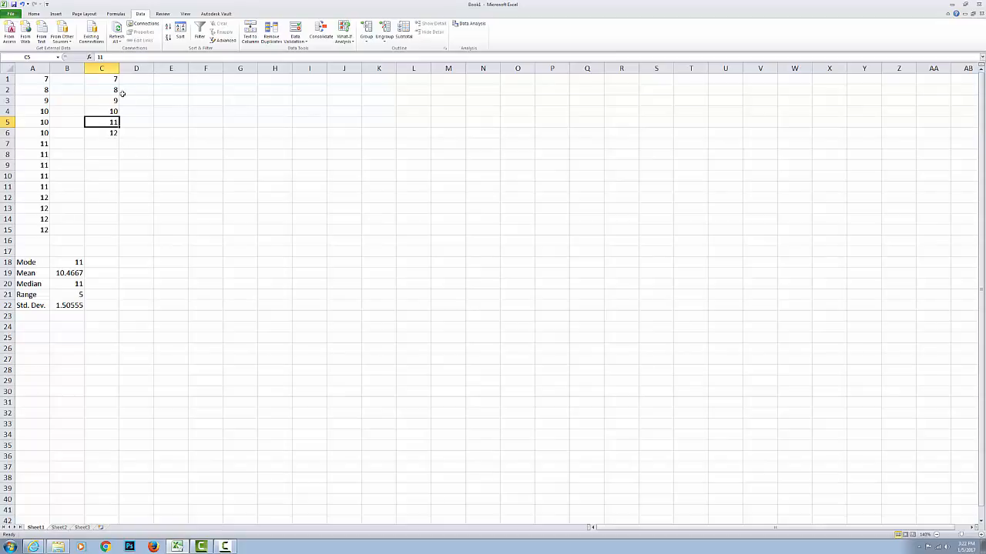
- Start a Histogram data analysis with A1:A15 as the input range and C1:C6 as the bin range
left_click(138, 145)
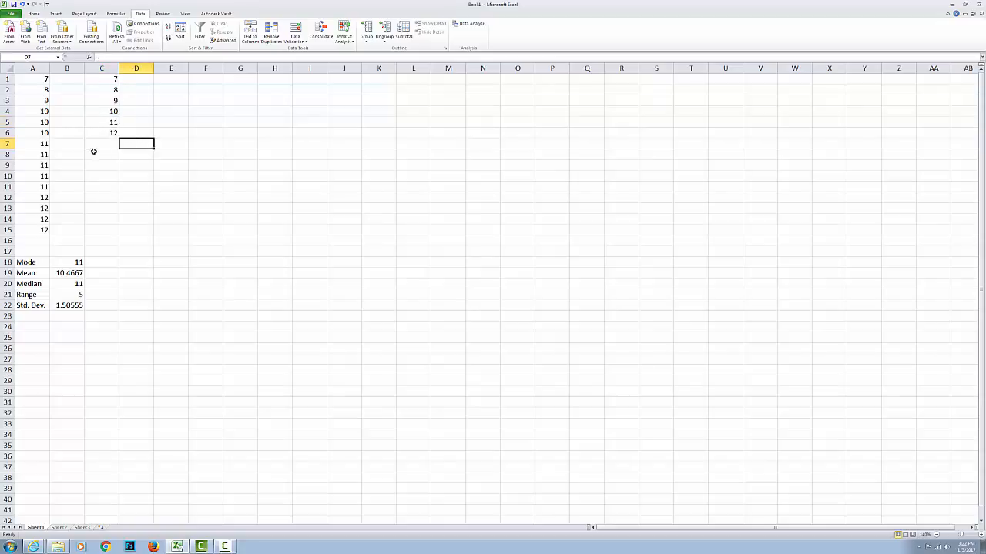
left_click(468, 24)
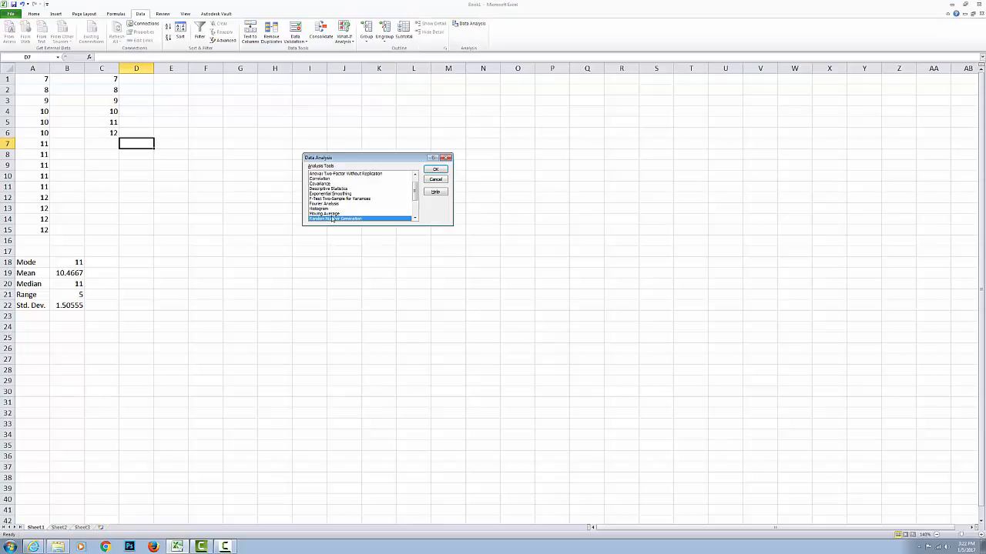
left_click(319, 209)
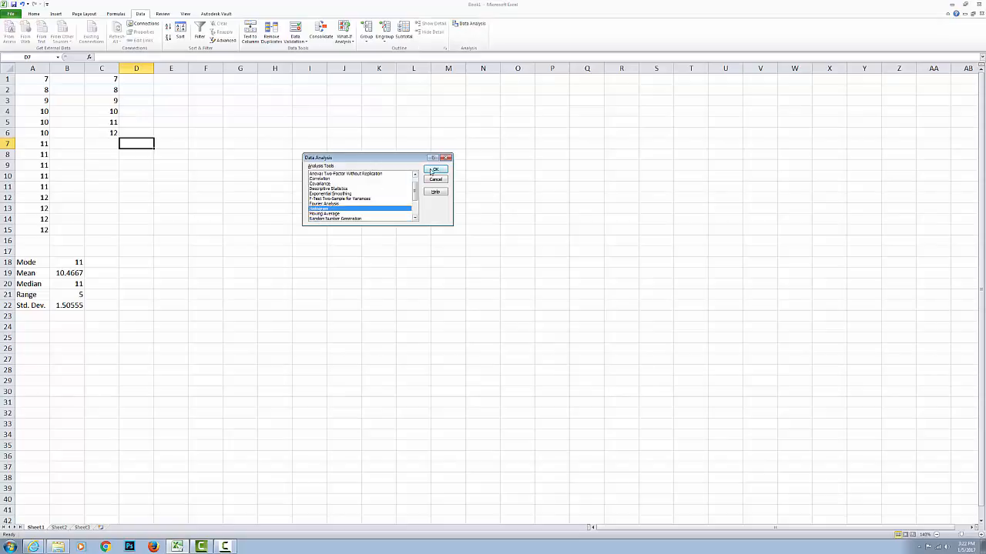
left_click(433, 170)
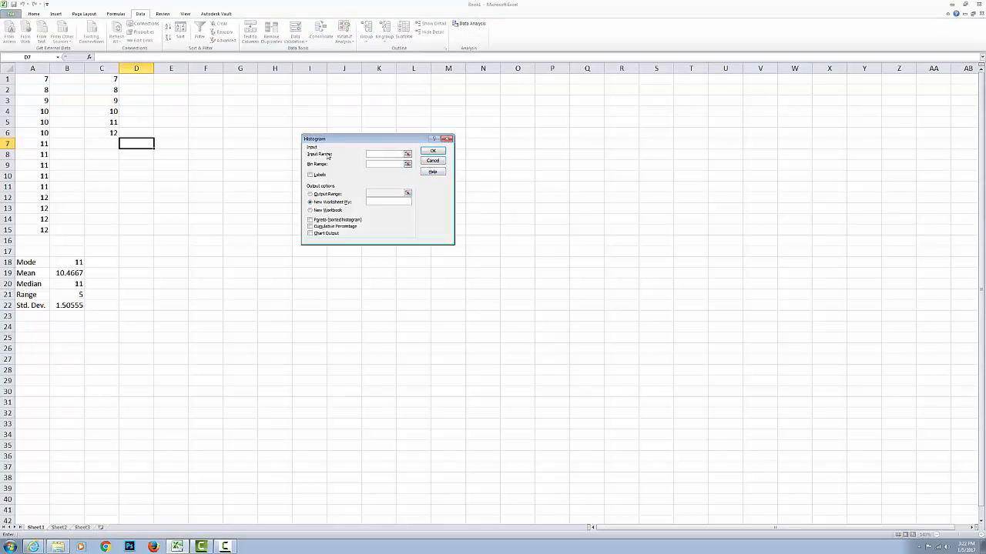
left_click_drag(38, 80, 40, 229)
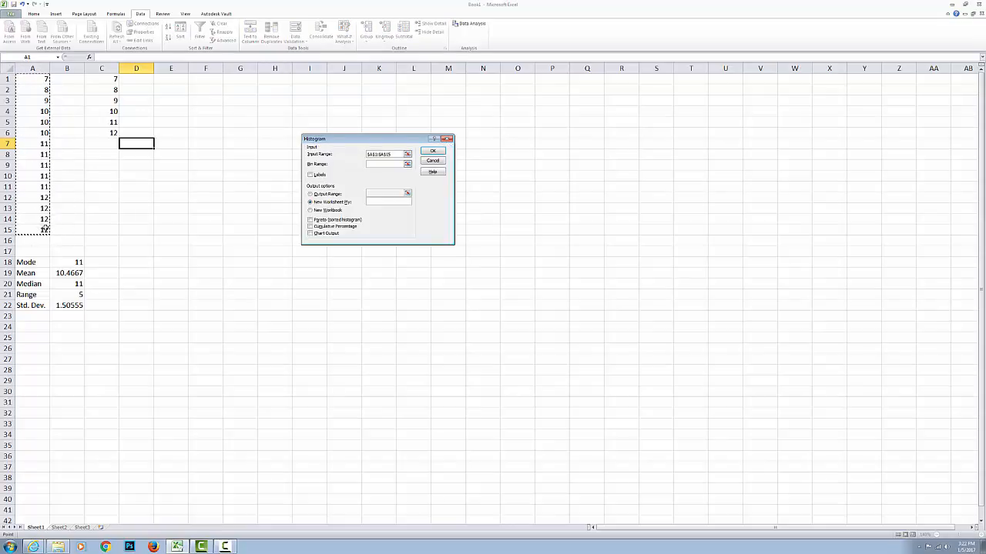
left_click(379, 165)
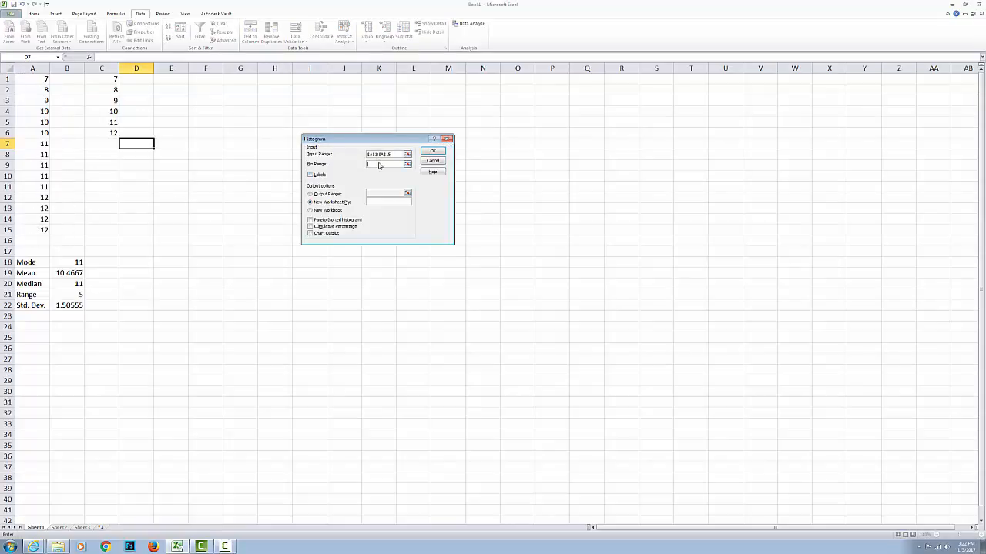
left_click_drag(114, 79, 114, 132)
- Set the histogram's output range to cell H8 with Chart Output enabled, and generate the frequency table and chart
left_click(311, 194)
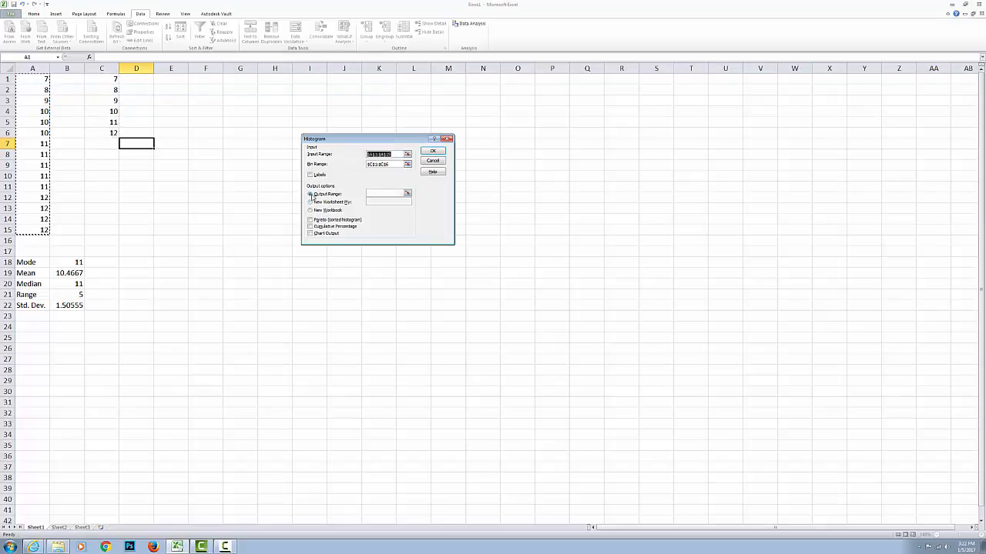
left_click(311, 234)
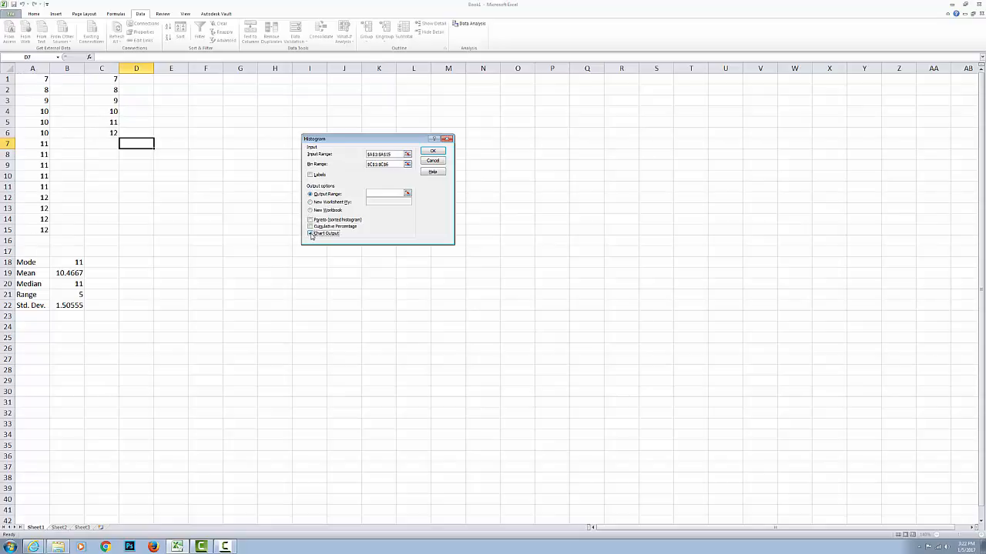
left_click(375, 193)
left_click(264, 154)
left_click(441, 152)
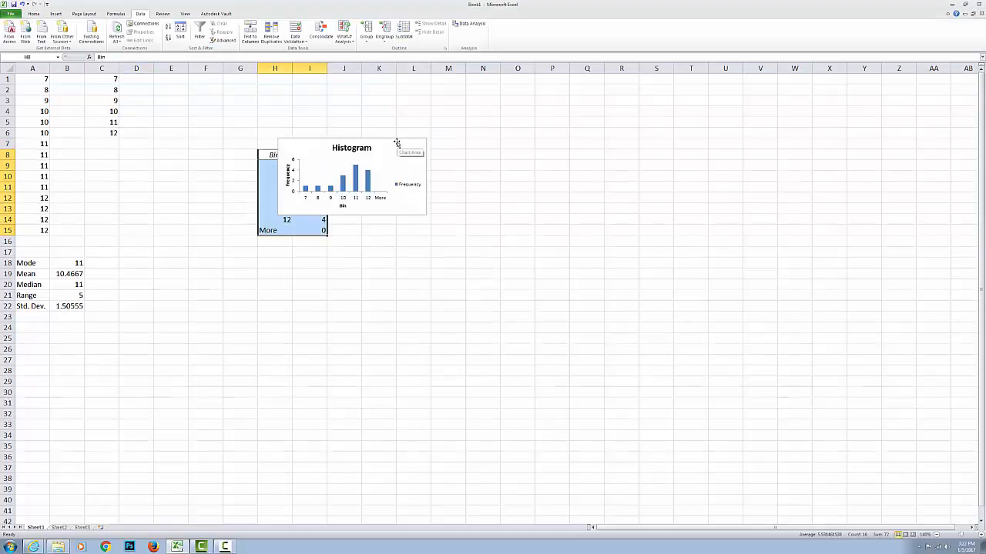
- Move the histogram chart clear of the frequency table and enlarge it to span roughly columns J to O
left_click_drag(399, 149, 507, 152)
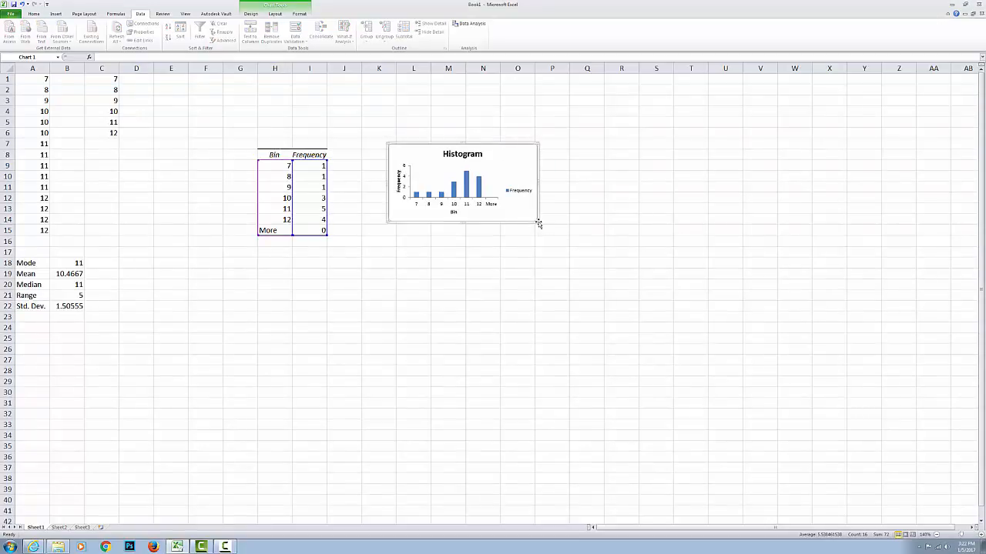
left_click_drag(539, 223, 558, 248)
left_click_drag(387, 144, 351, 125)
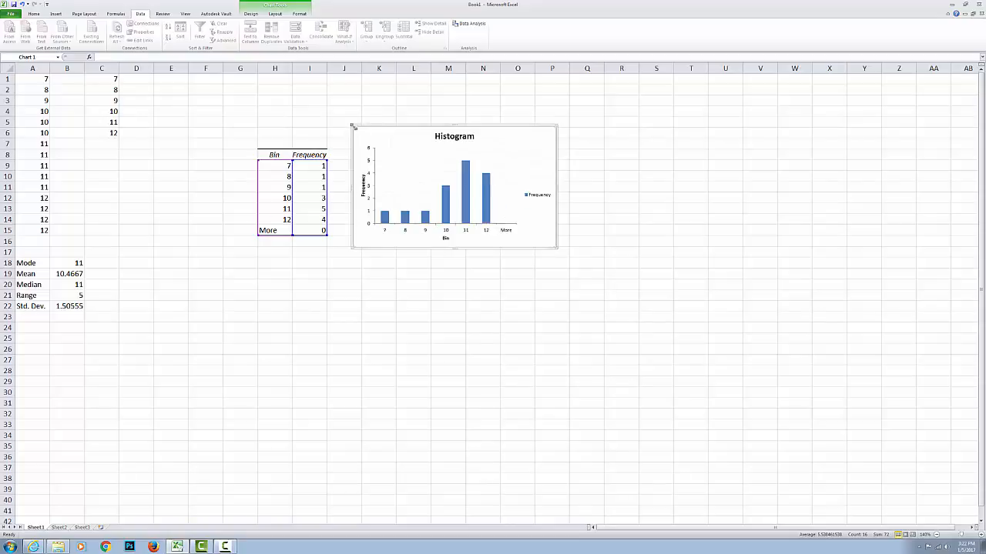
- Change the chart's horizontal axis title to Inches and its chart title to Shot Distances
left_click(446, 239)
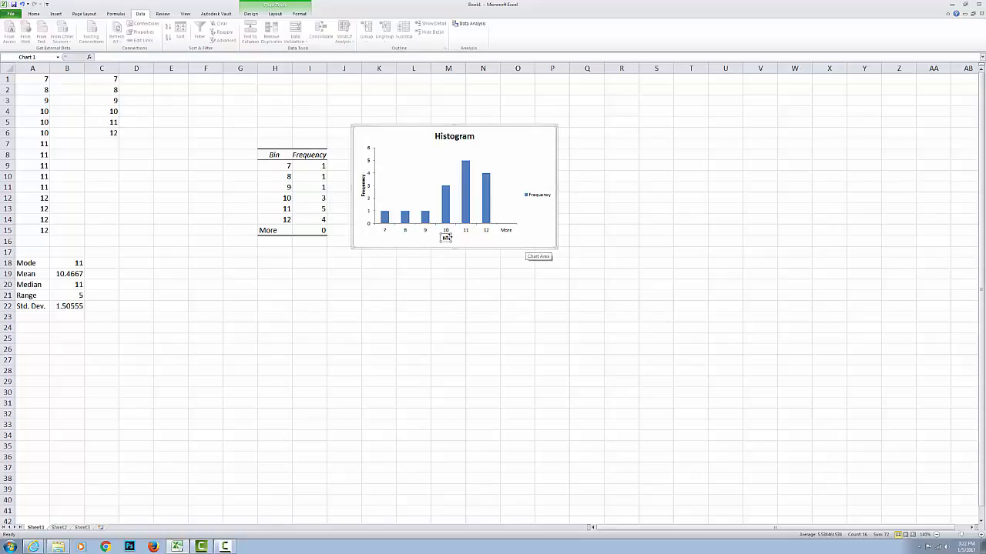
left_click(447, 238)
type("Inches")
left_click(453, 137)
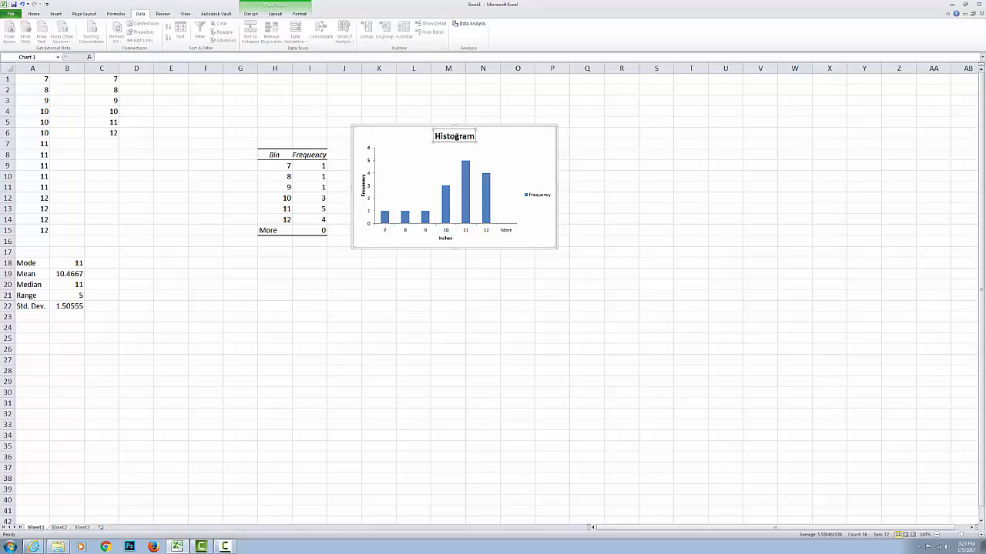
double_click(455, 136)
type("Sho")
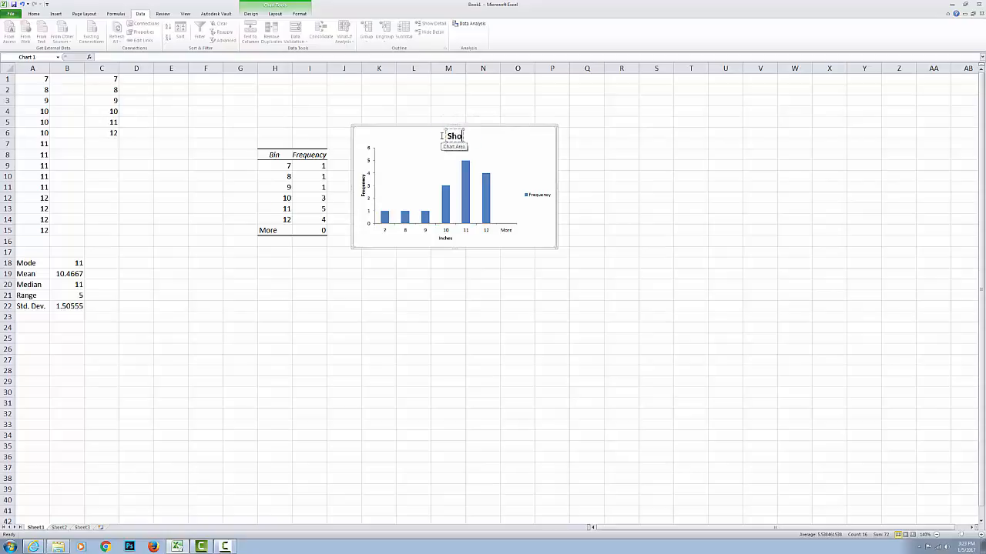
type("t Distances")
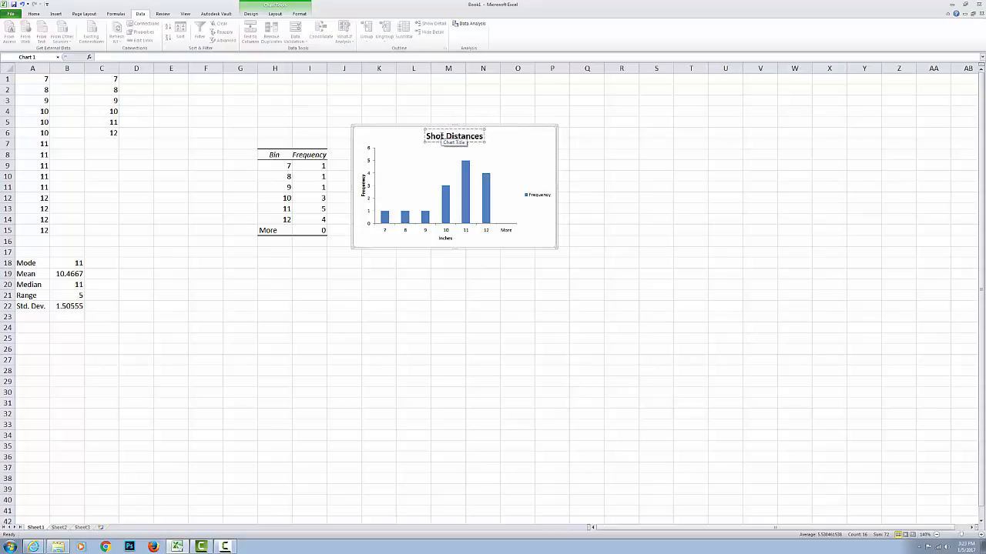
- Shift the Shot Distances chart slightly up and to the right, beside the frequency table, and deselect it
left_click(521, 137)
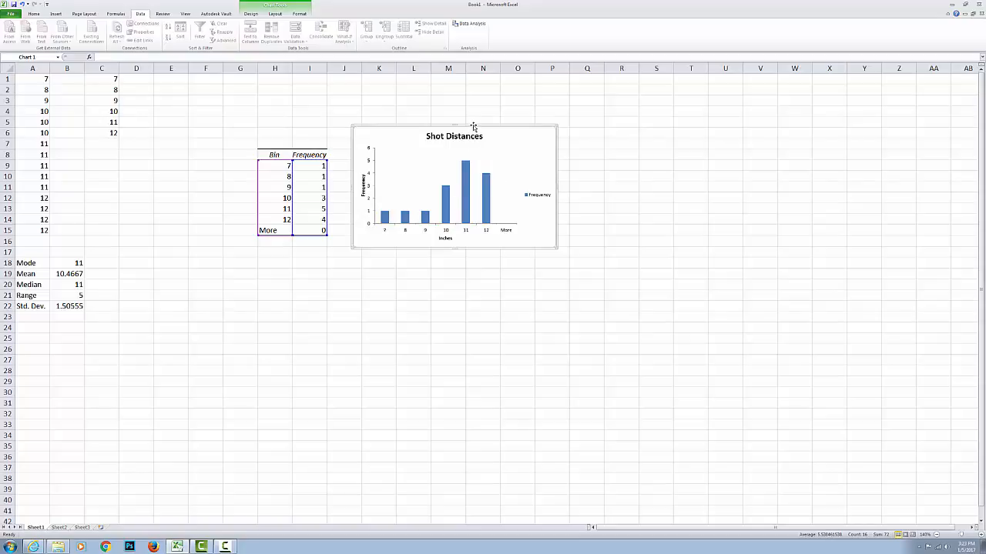
mouse_move(473, 126)
left_mouse_down()
mouse_move(498, 114)
mouse_move(477, 108)
left_mouse_up()
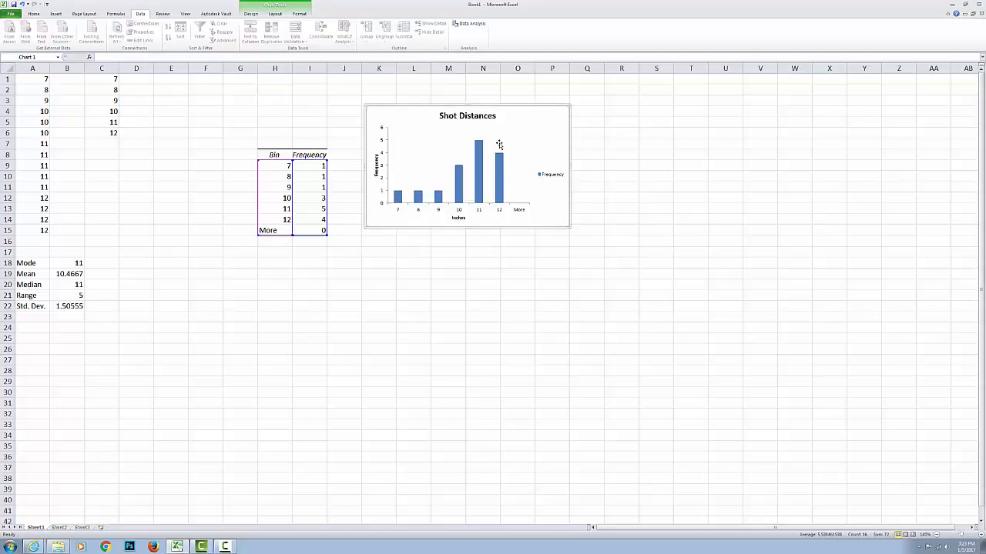
left_click(358, 293)
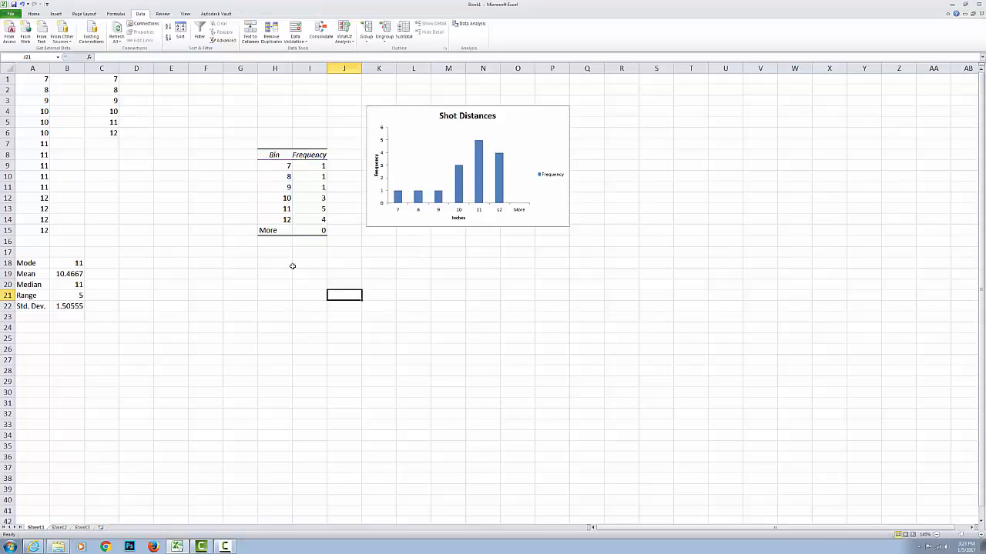
- Select the Shot Distances chart and open the print preview for that chart alone
left_click(410, 108)
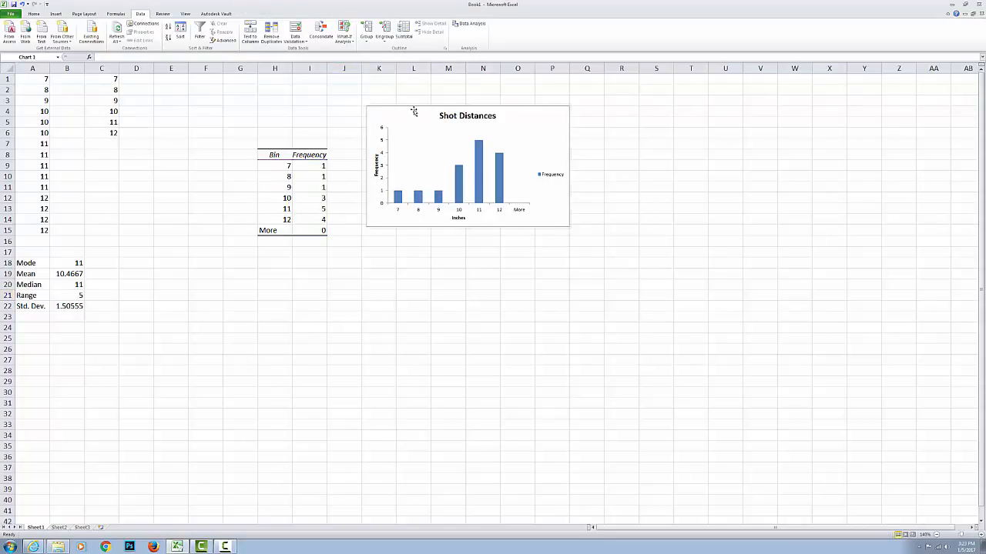
left_click(11, 14)
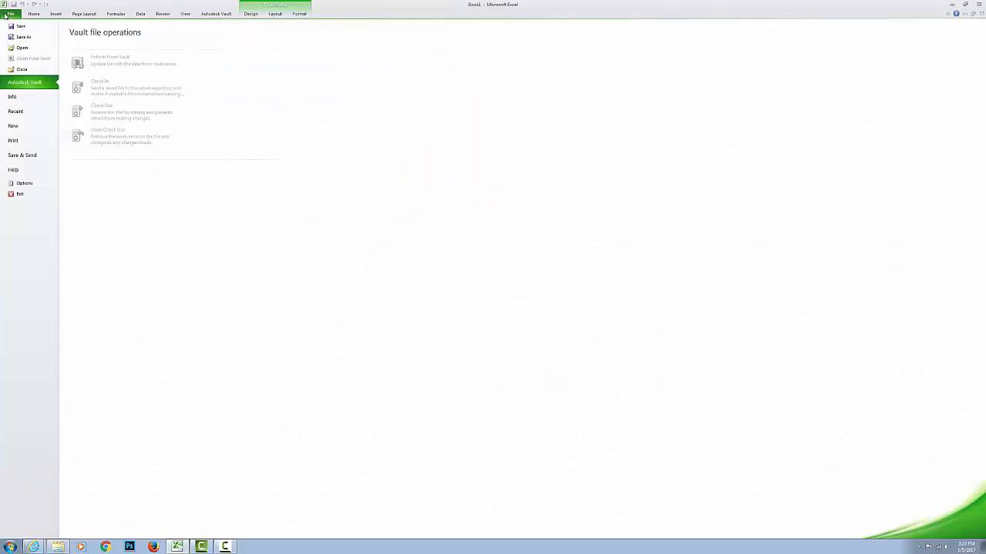
left_click(34, 141)
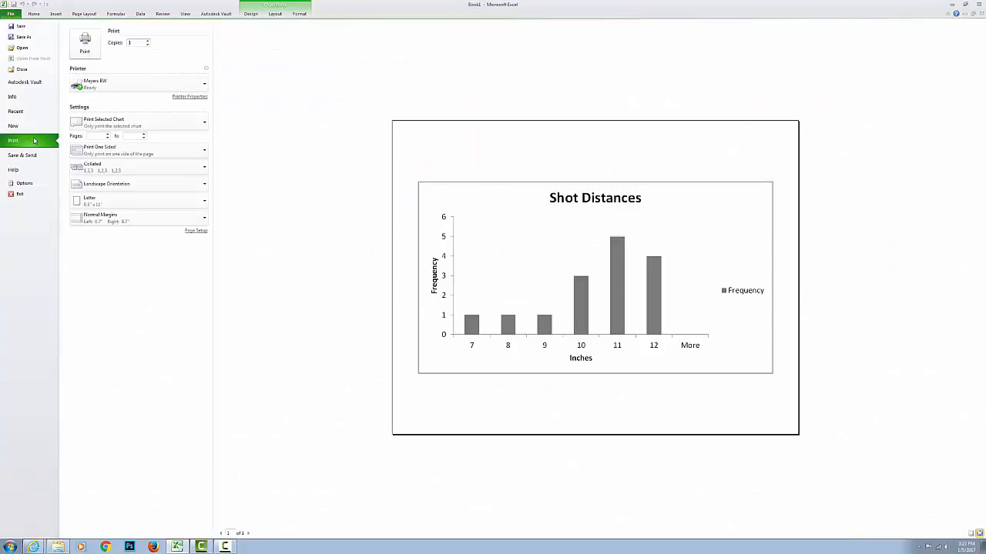
- Choose BSH-P-10 on CRESCENT as the printer for the Shot Distances chart
left_click(196, 87)
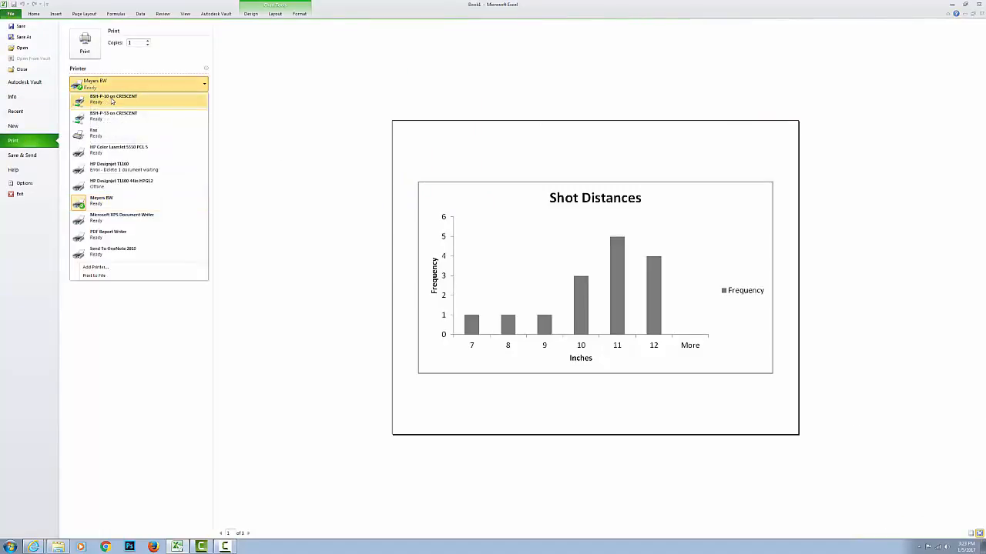
left_click(112, 97)
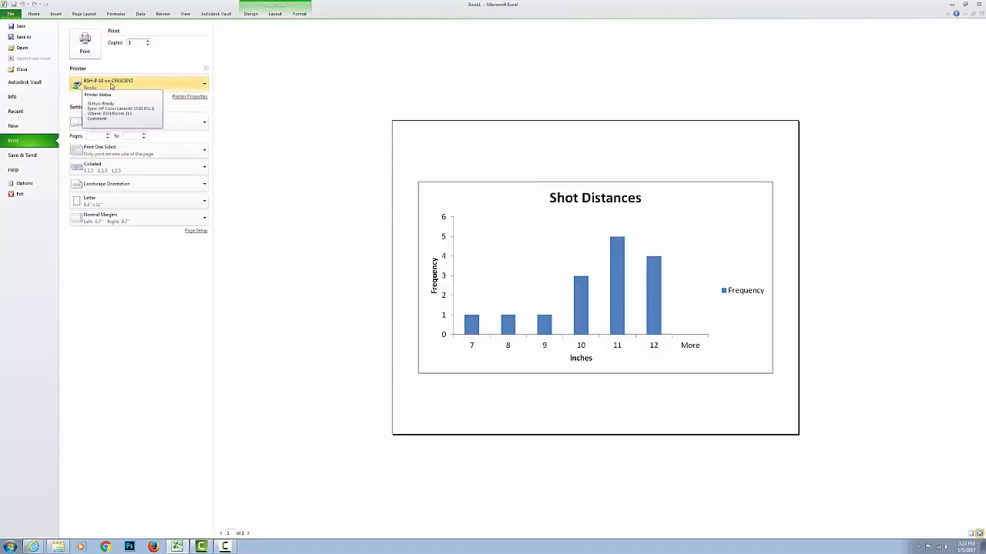
- Search the entire directory for printers at the BSH/ location and select the HP Color LaserJet 5550 in BSH/Room 215
left_click(204, 86)
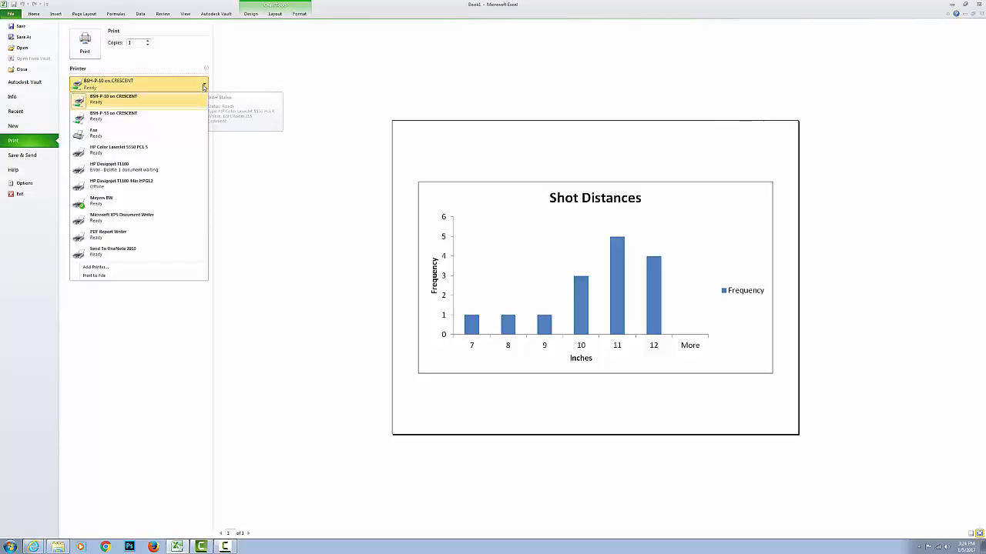
left_click(109, 267)
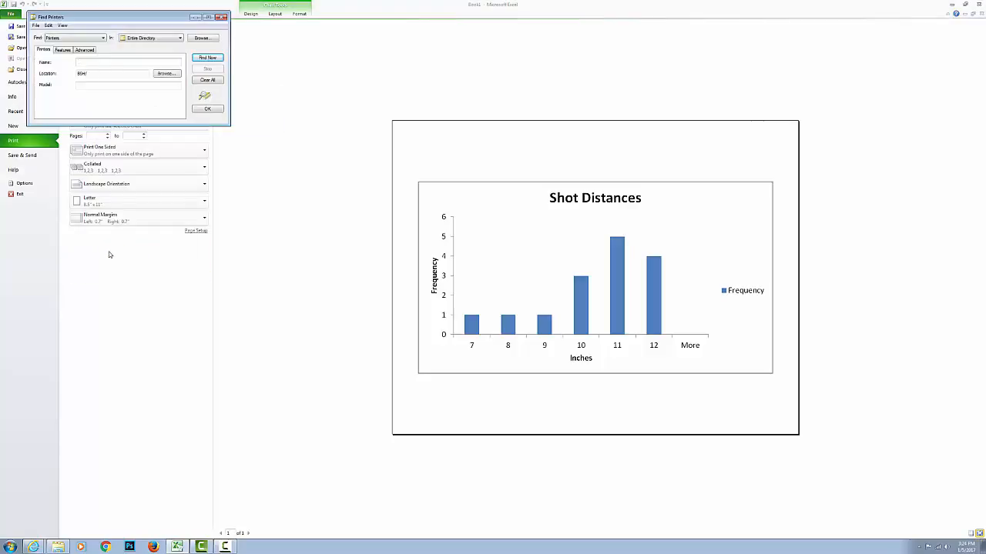
left_click(204, 58)
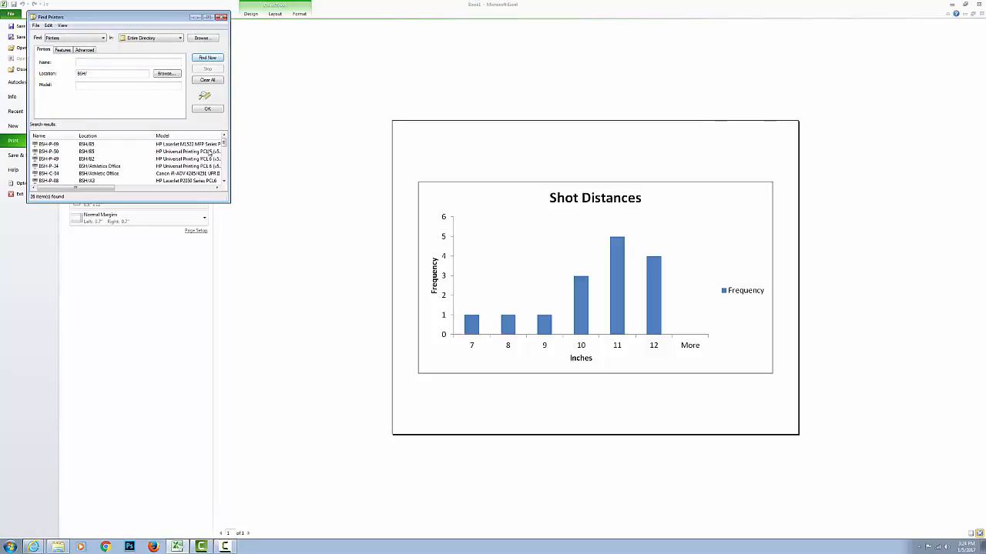
left_click_drag(223, 147, 223, 176)
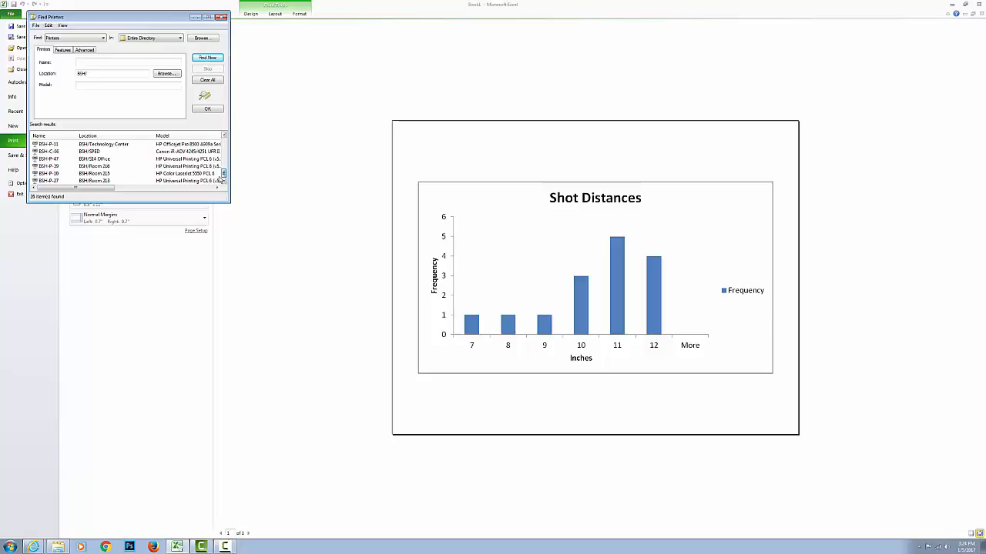
left_click(103, 174)
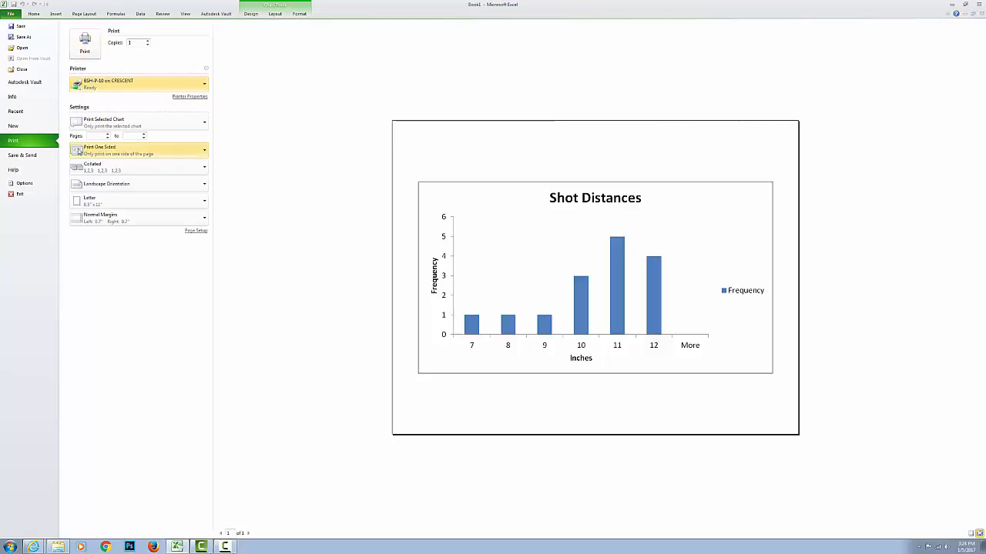
- Set the chart's printout to Portrait Orientation
left_click(201, 184)
left_click(184, 201)
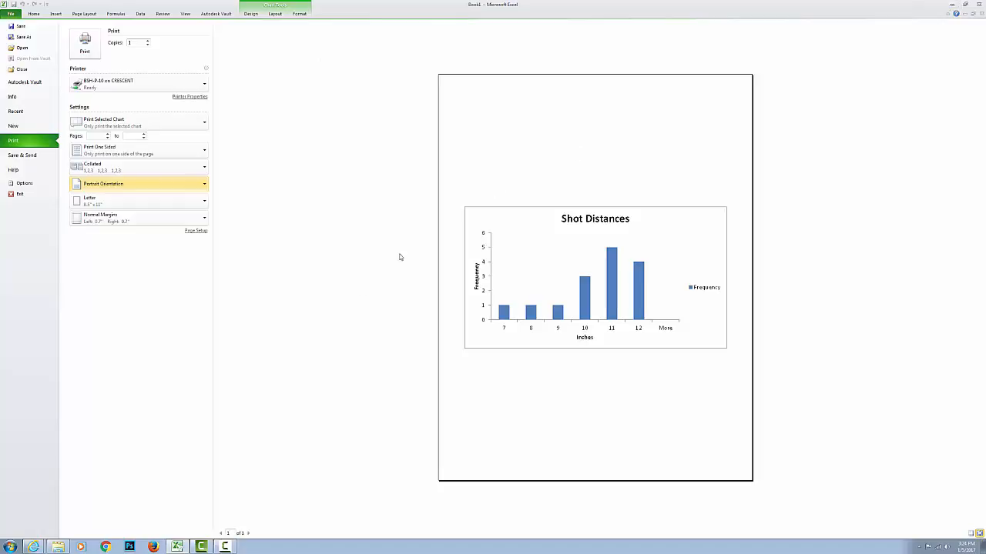
left_click(225, 547)
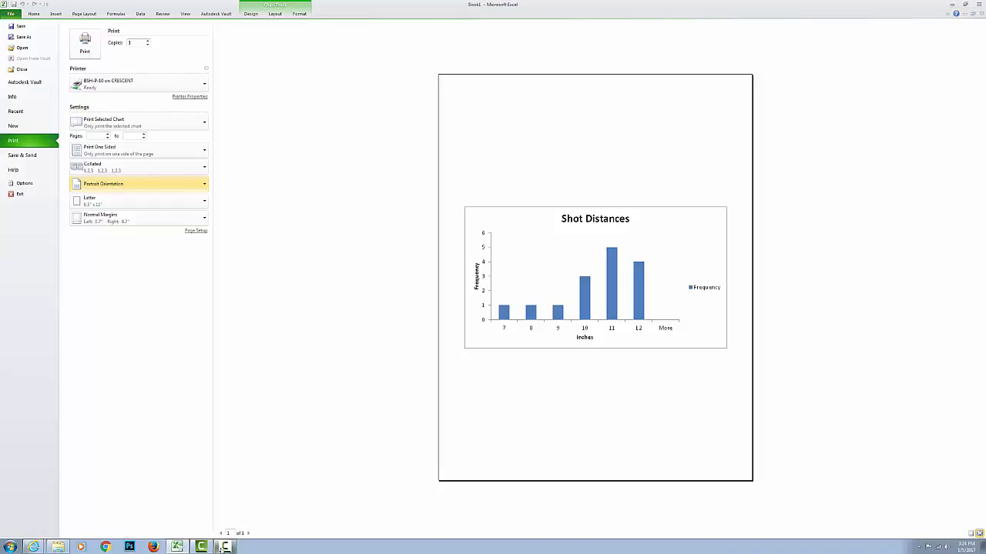